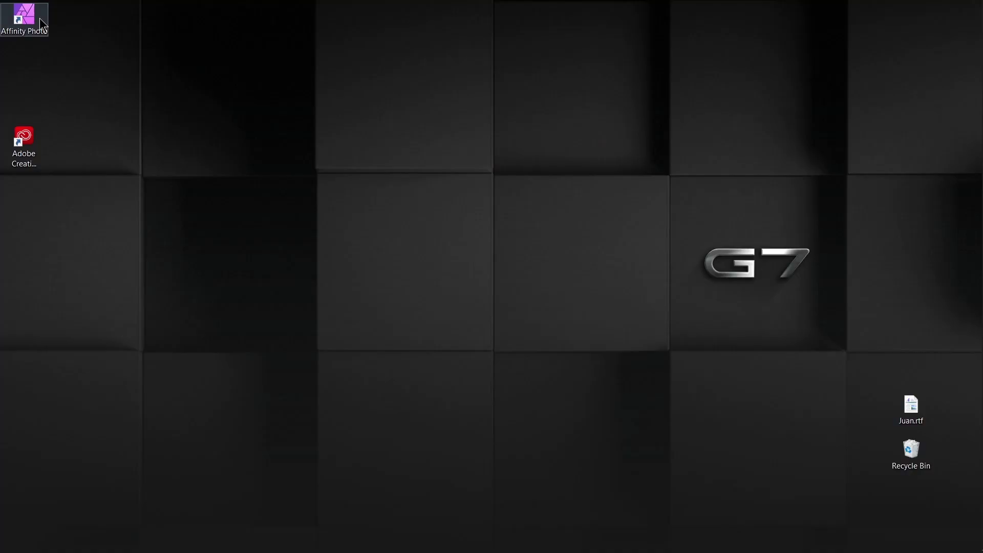
Launch Affinity Photo and start and continue the 10-day free trial.
double_click(39, 17)
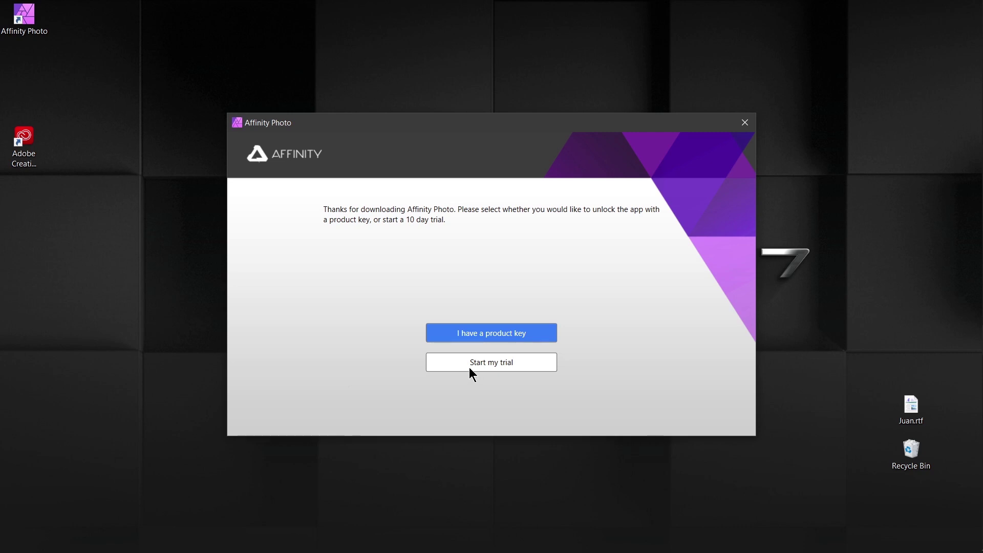
left_click(469, 368)
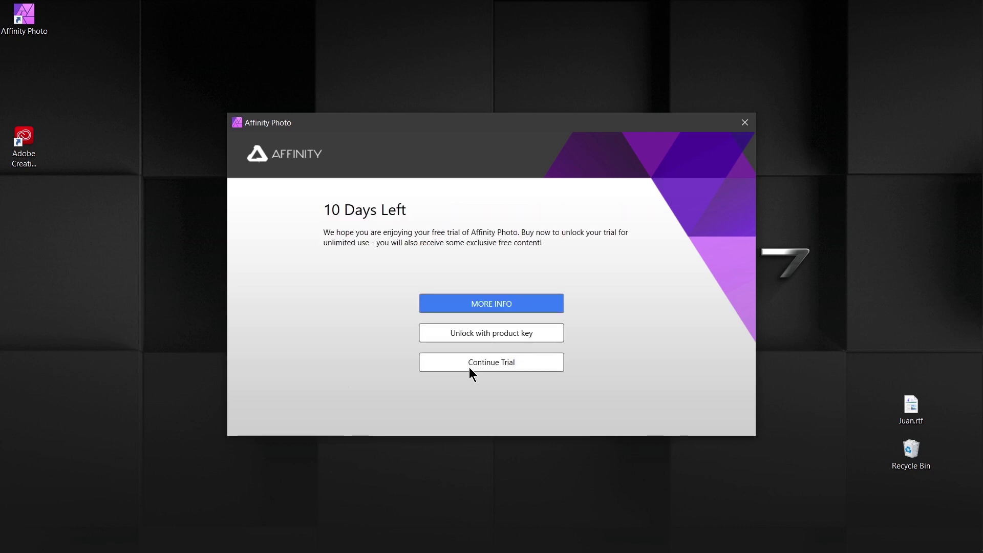
left_click(469, 367)
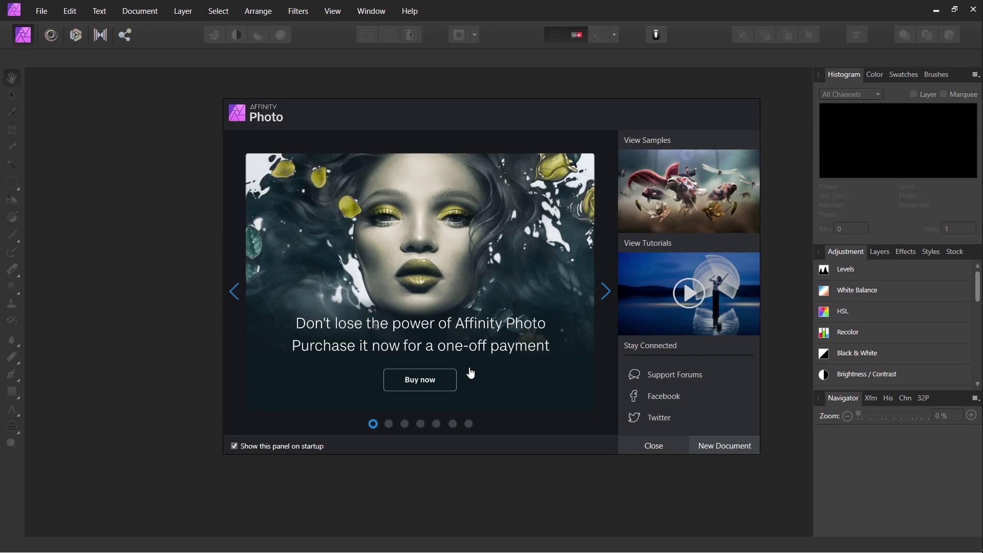
Browse the welcome carousel's Workbook, tutorials and iPad slides, then close the welcome panel.
left_click(389, 424)
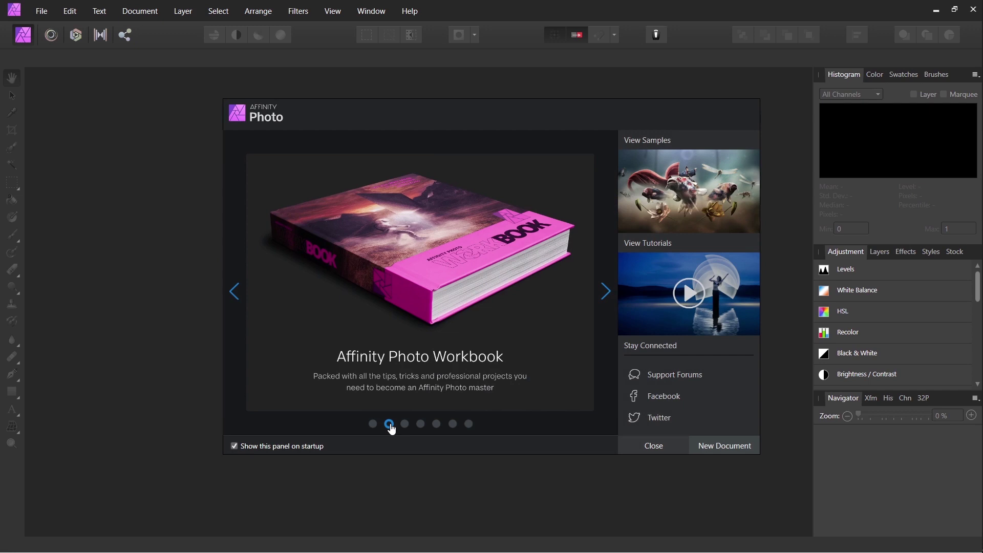
left_click(403, 425)
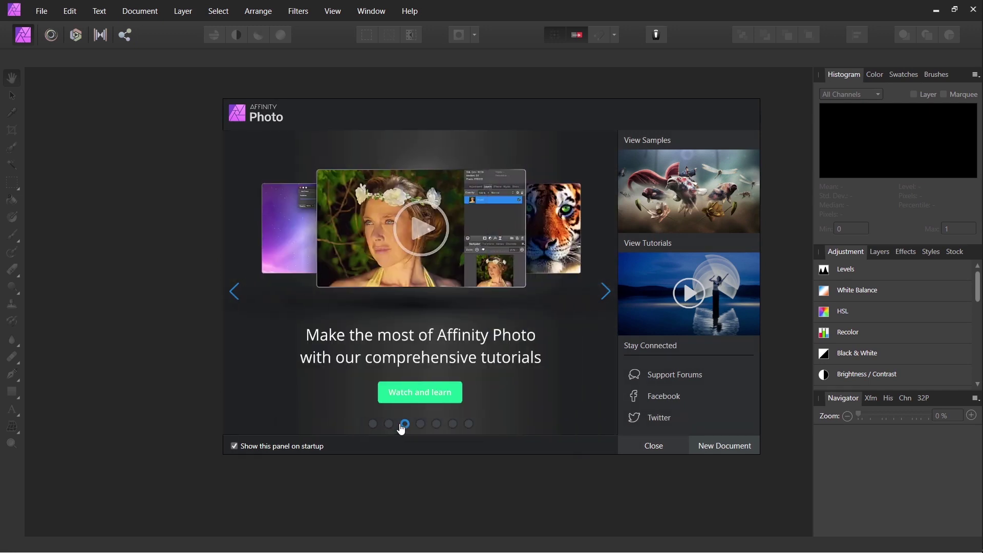
left_click(420, 424)
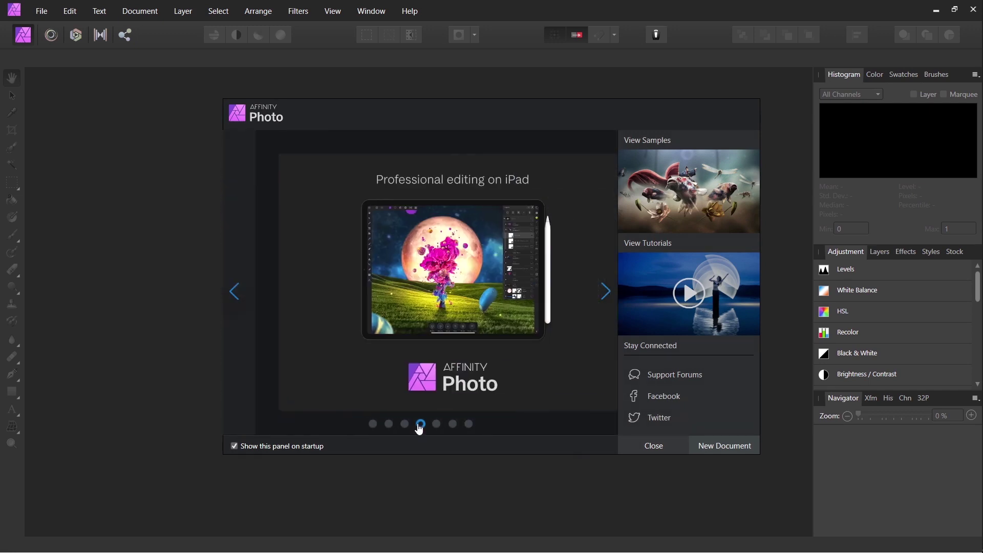
left_click(374, 425)
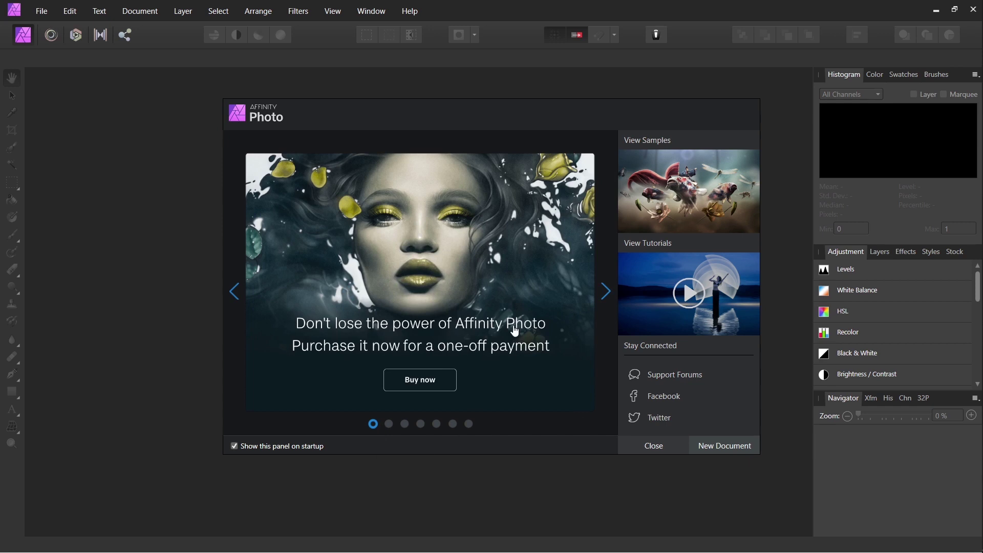
left_click(654, 446)
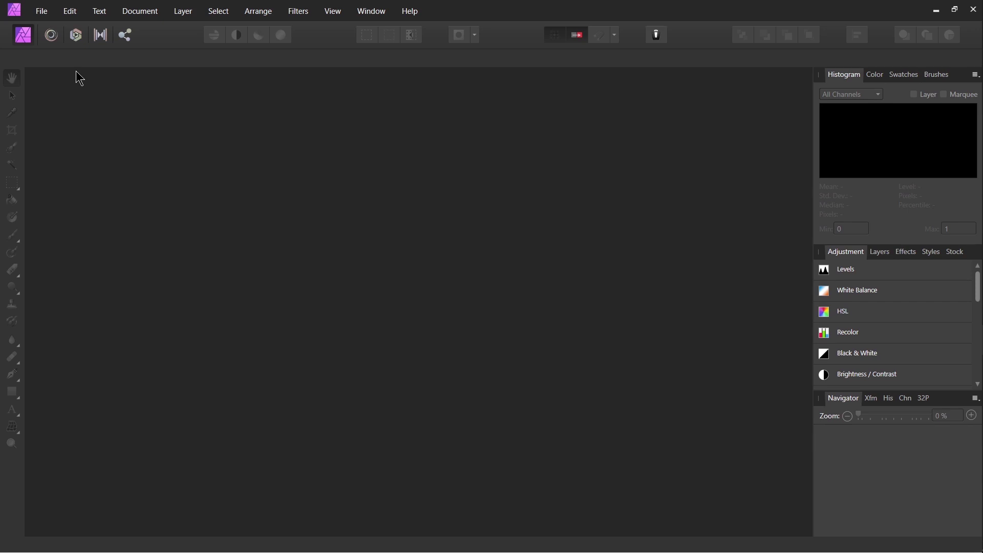
Check General preferences, keeping the language as English (United States), then return to the category overview.
left_click(70, 11)
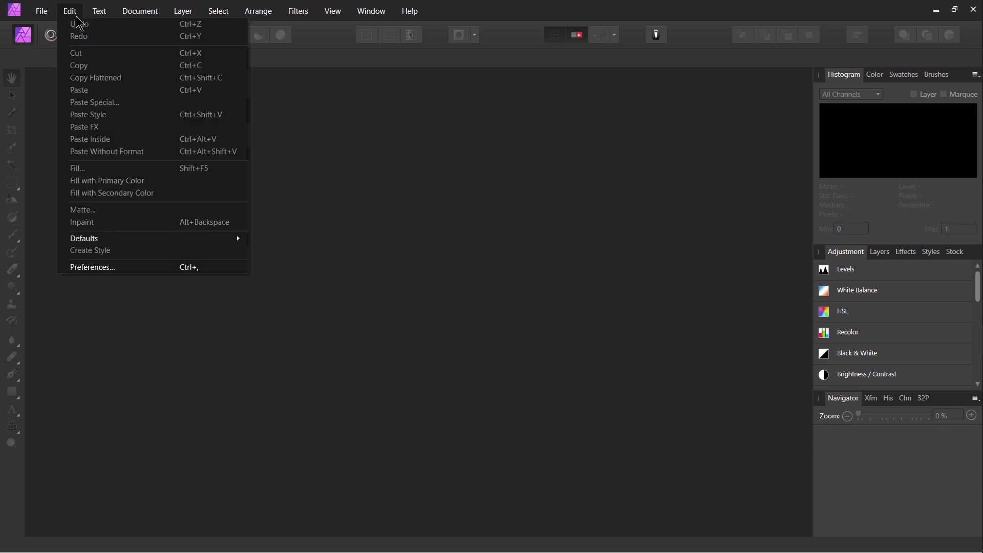
left_click(99, 263)
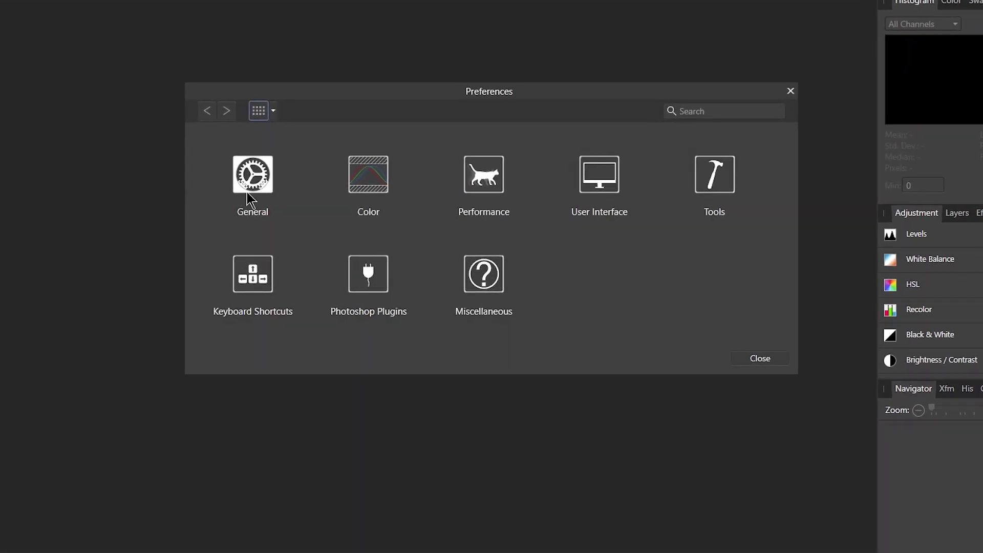
left_click(249, 198)
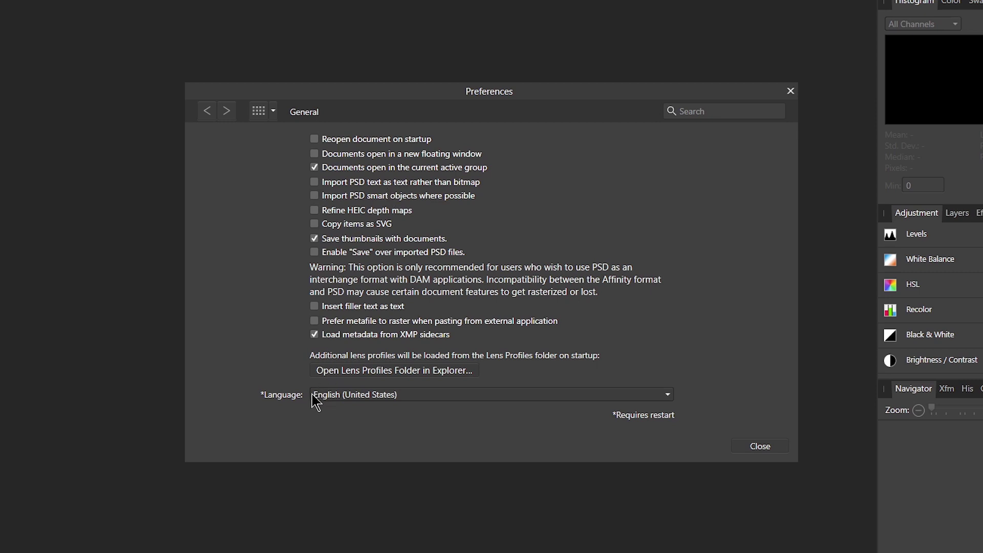
left_click(331, 397)
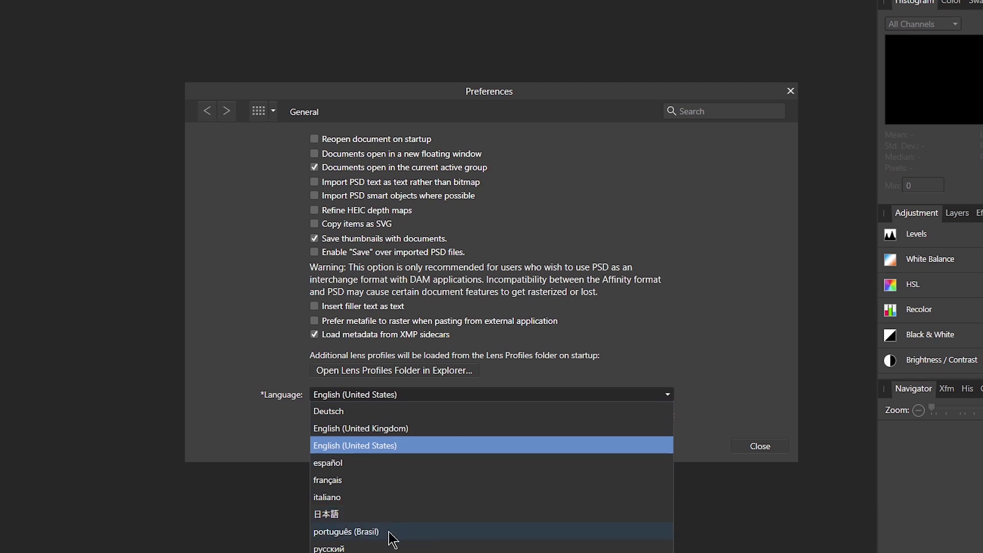
left_click(223, 317)
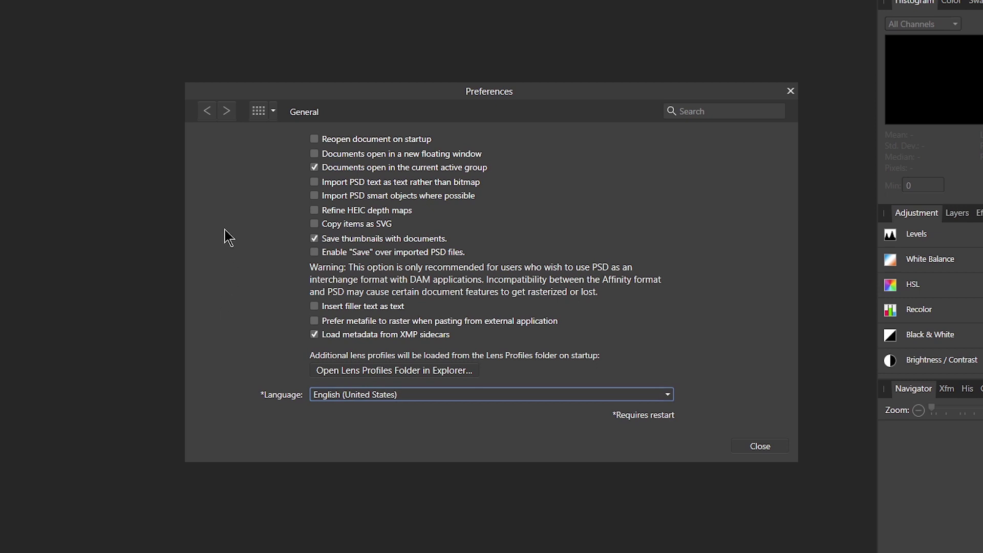
left_click(258, 111)
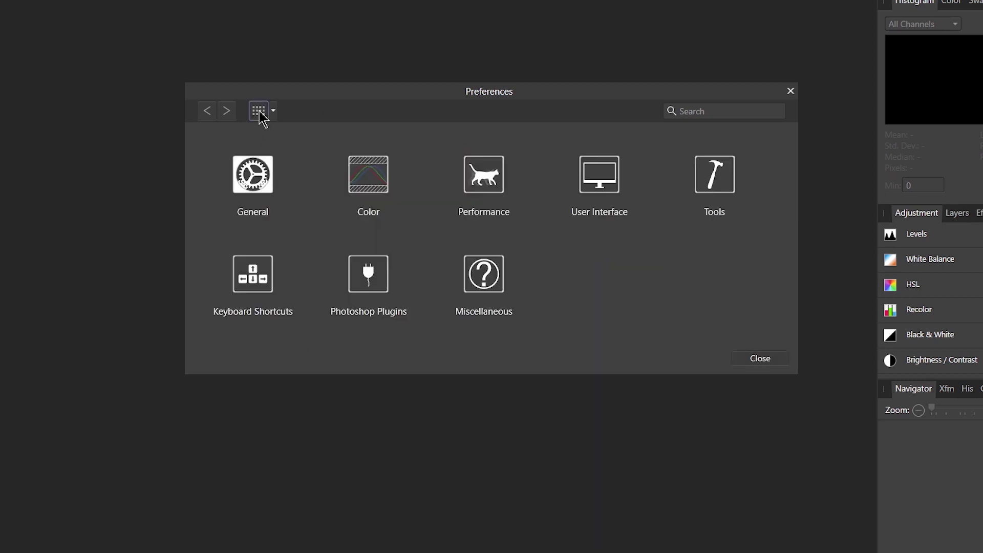
Set colour profiles: RGB Adobe RGB (1998), 32-bit Adobe RGB (1998) (Linear), CMYK Coated FOGRA39.
left_click(372, 193)
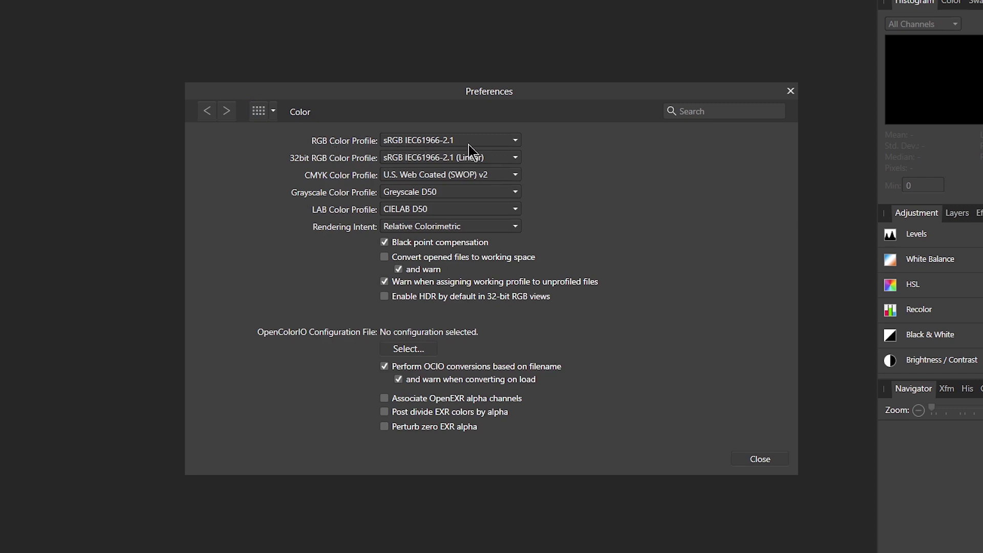
left_click(493, 141)
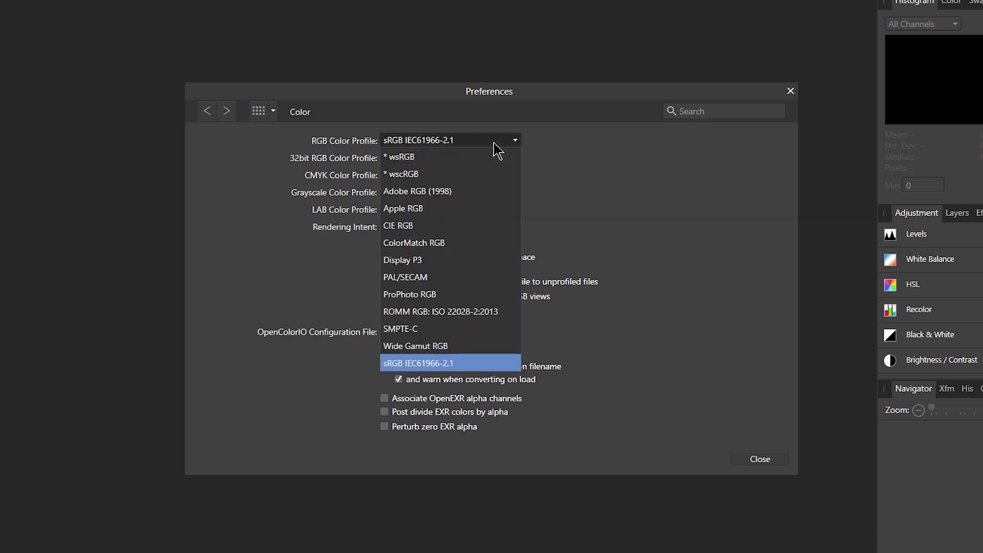
left_click(441, 193)
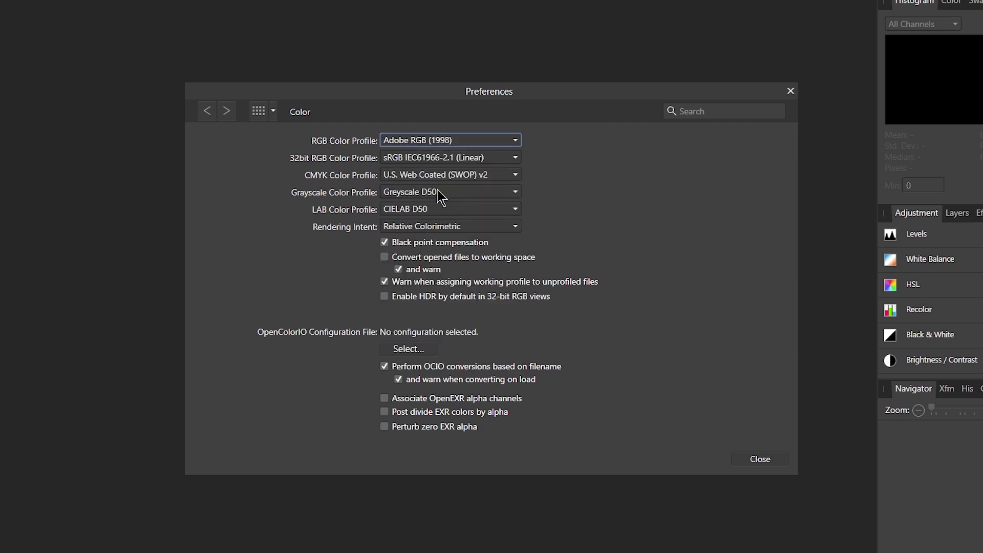
left_click(450, 159)
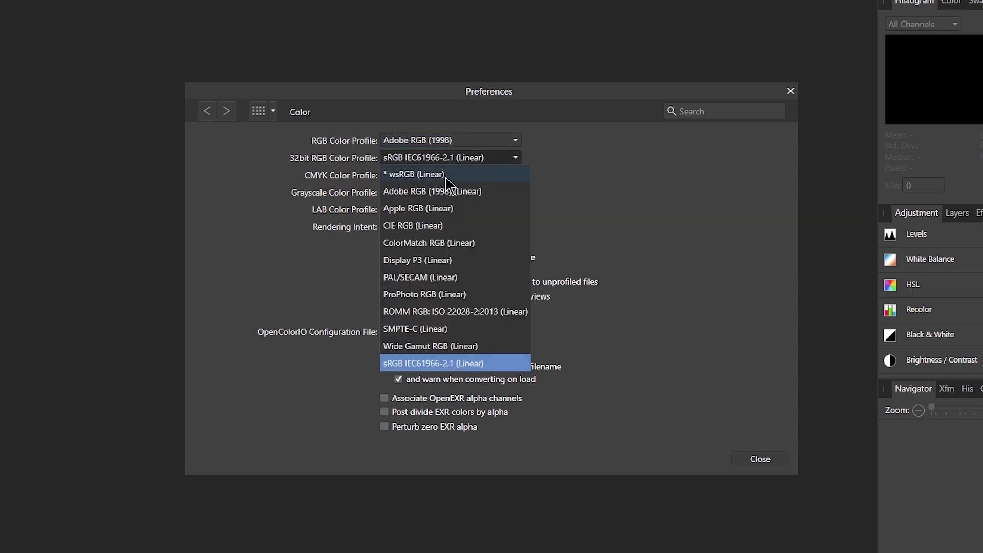
left_click(446, 193)
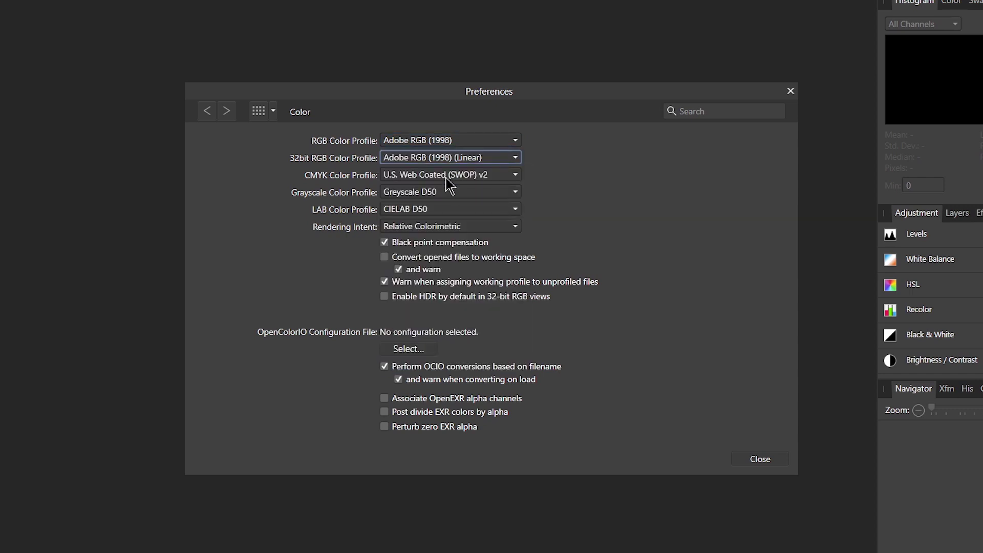
left_click(446, 177)
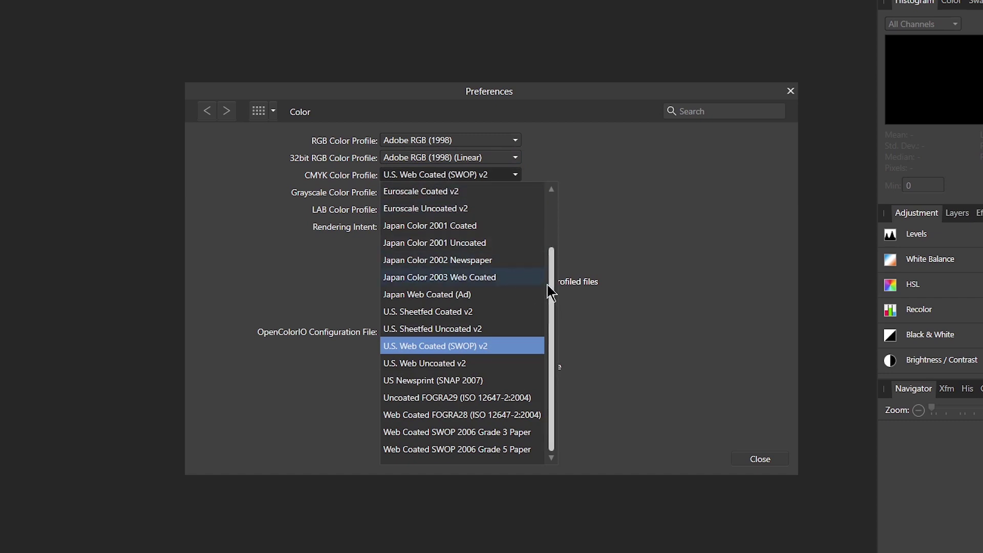
left_click_drag(552, 302, 554, 249)
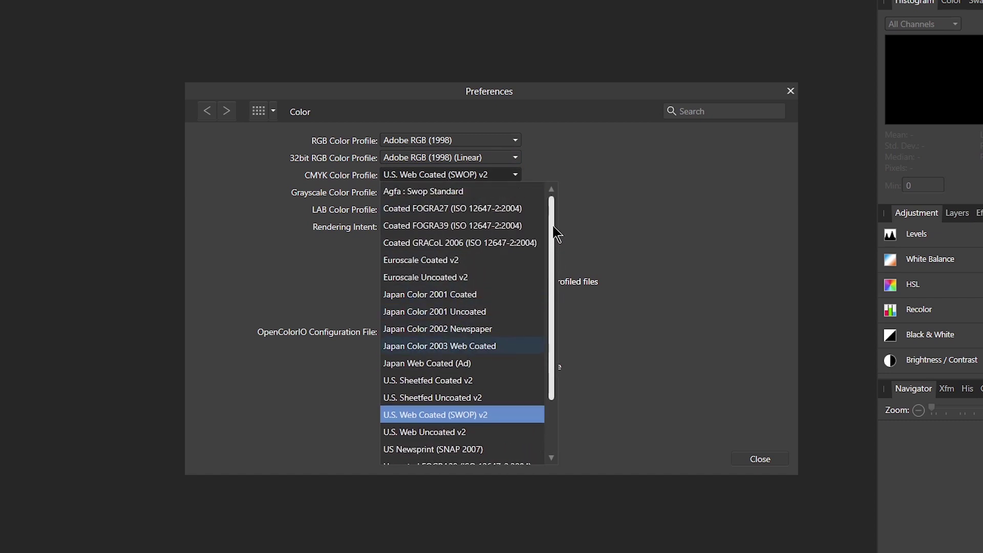
left_click(489, 226)
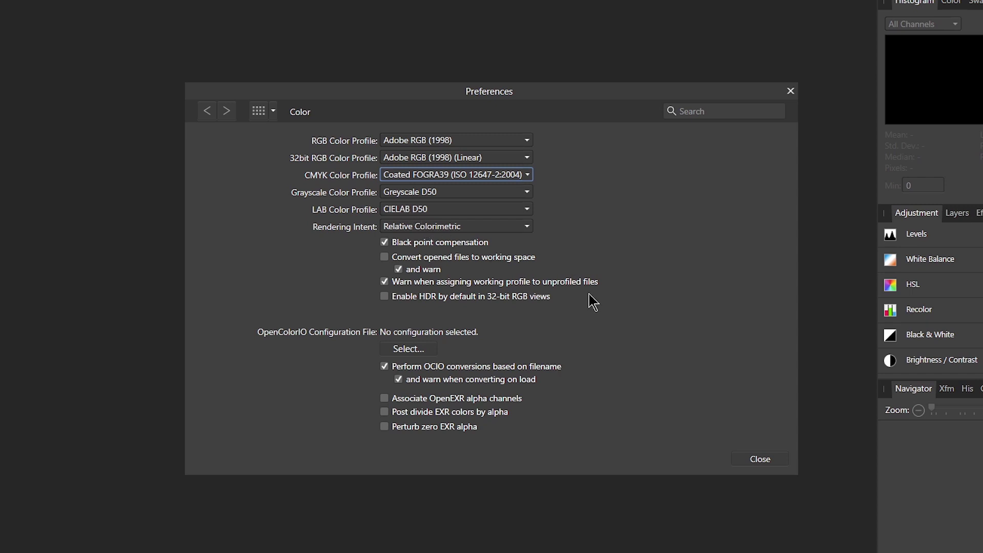
left_click(255, 115)
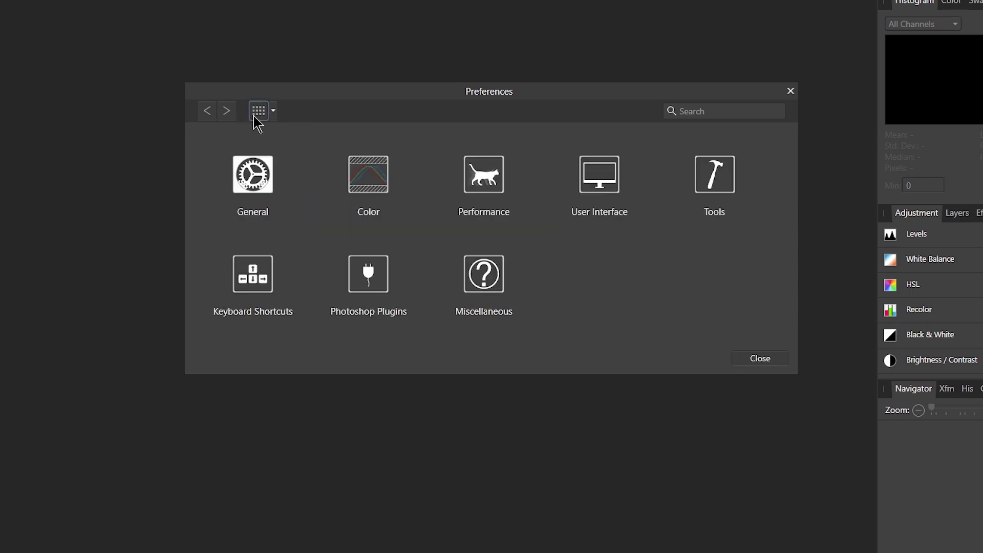
left_click(492, 193)
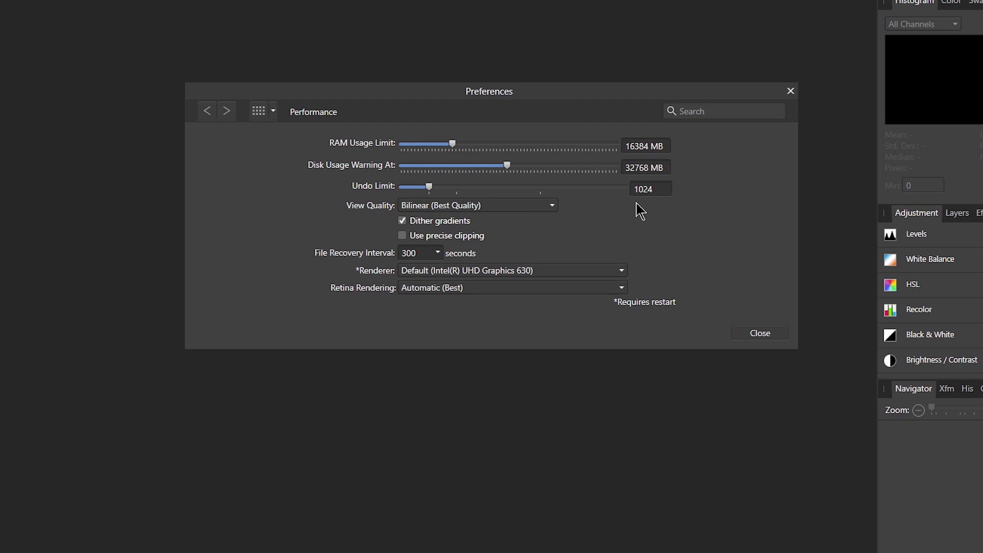
left_click(591, 274)
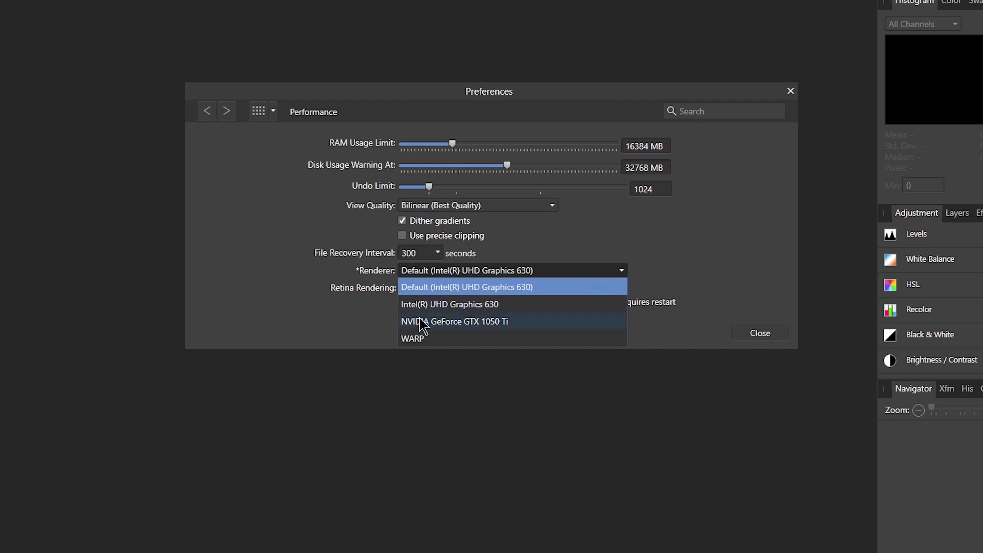
left_click(319, 328)
left_click(261, 112)
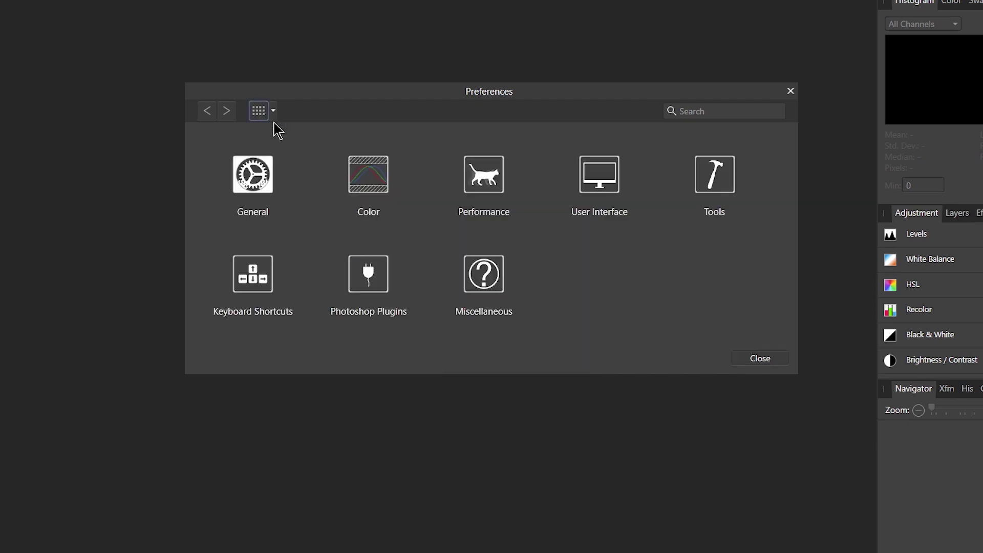
Try the Light UI style in User Interface preferences, then switch back to Dark.
left_click(613, 178)
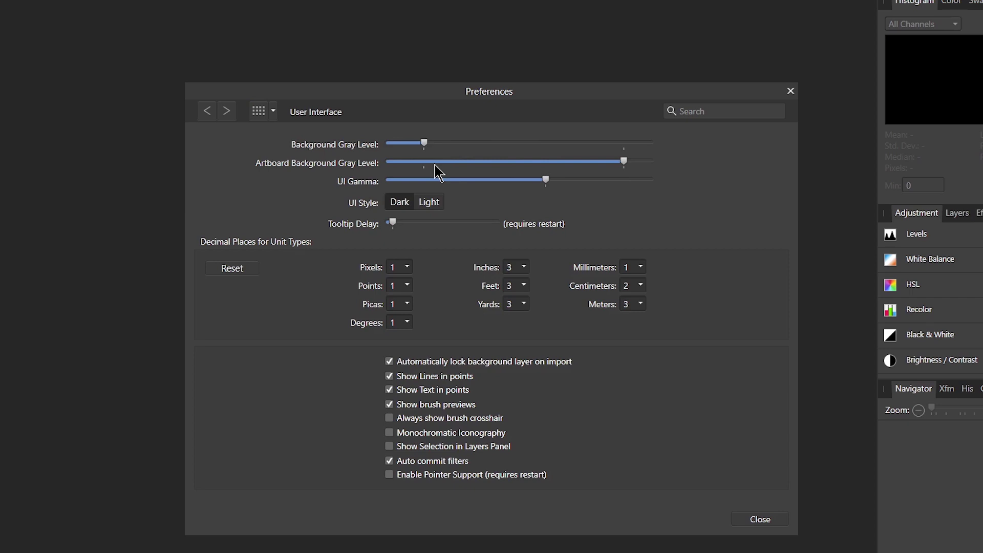
left_click(438, 205)
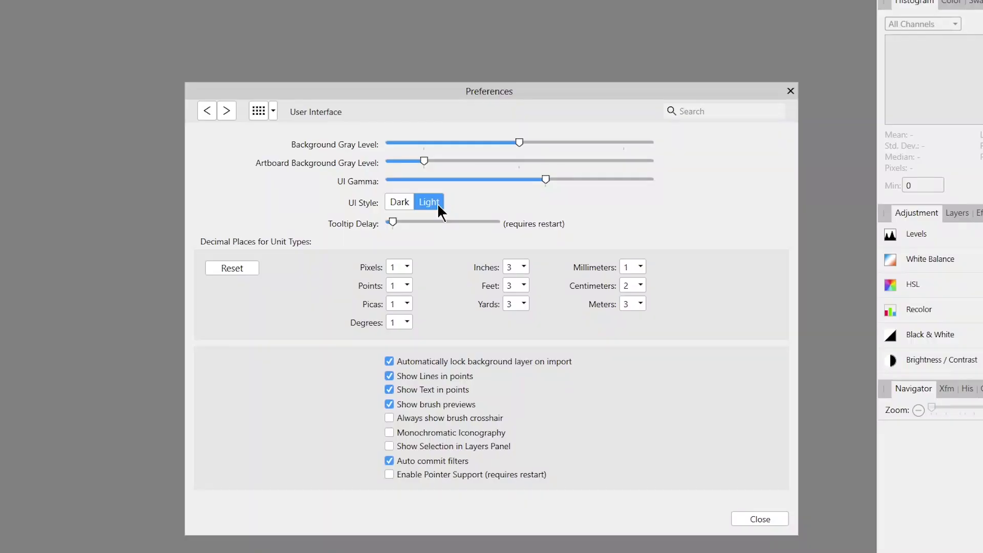
left_click(393, 203)
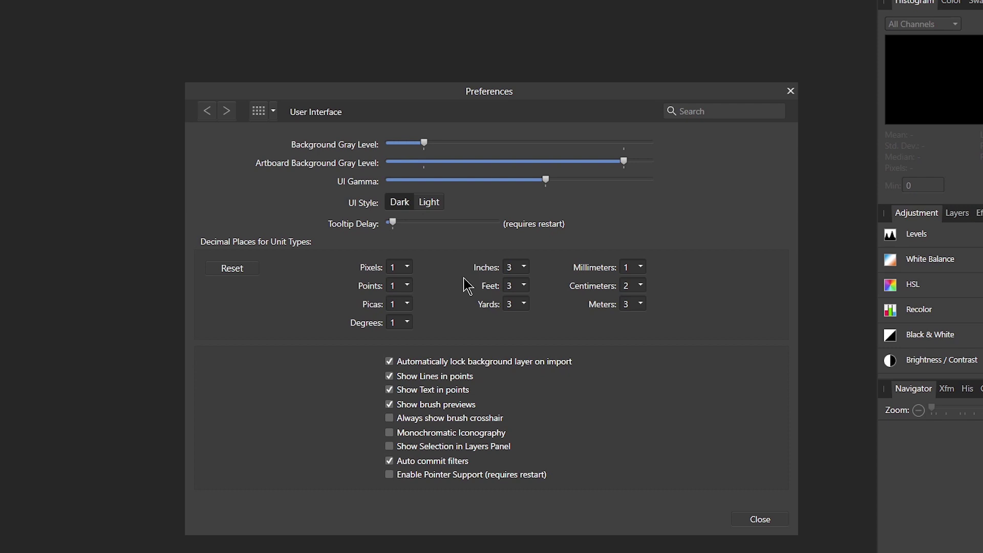
left_click(258, 111)
Review the Photo persona's File command keyboard shortcuts.
left_click(248, 280)
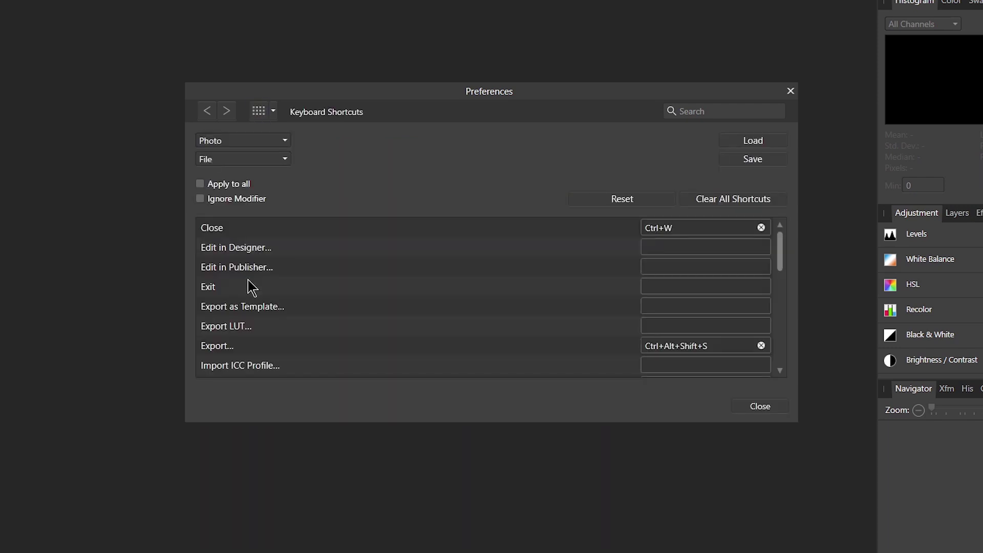
left_click(266, 141)
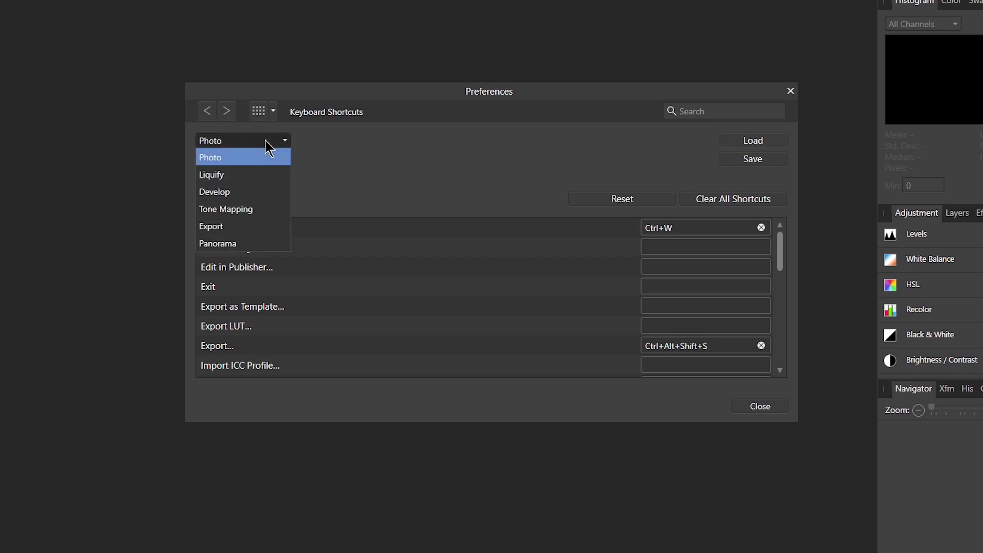
left_click(267, 154)
left_click(394, 180)
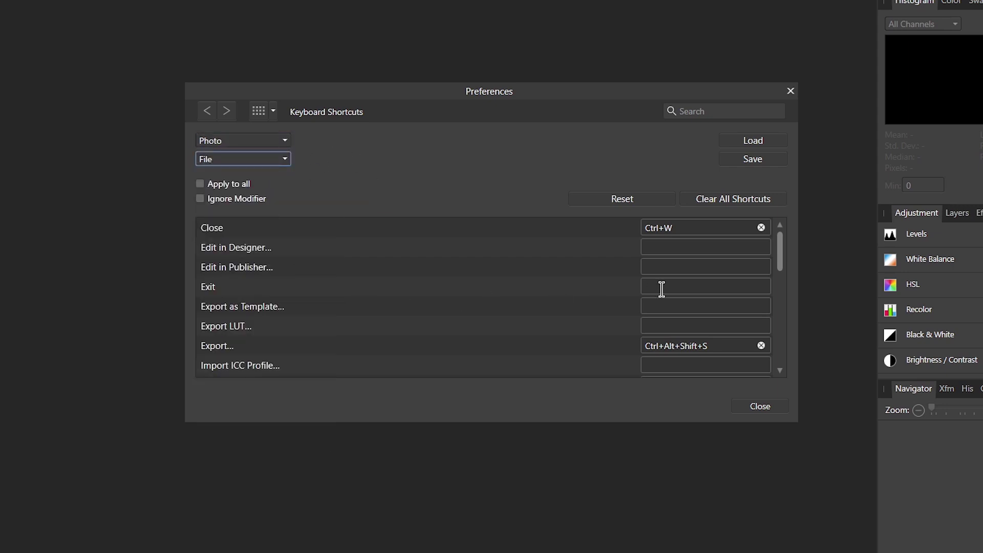
left_click(258, 113)
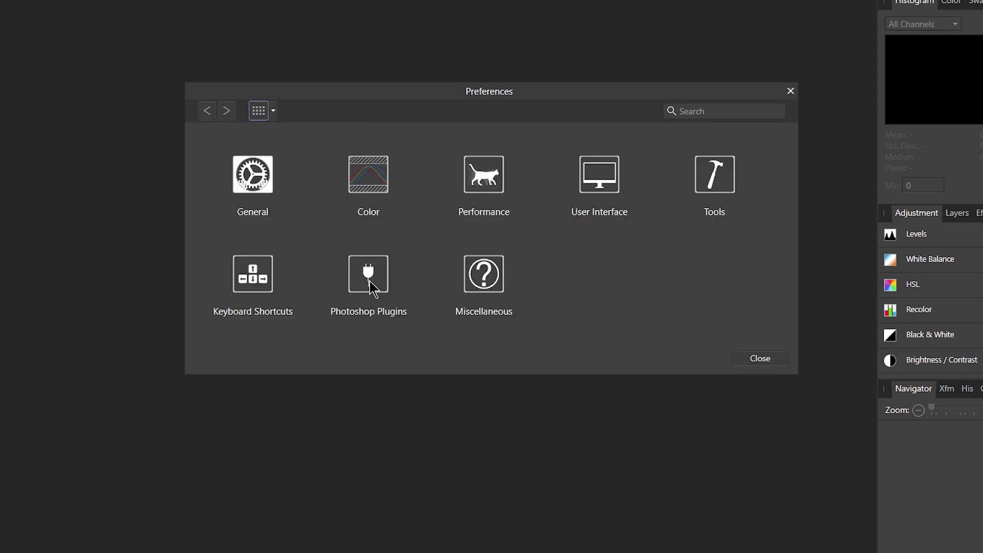
View the Photoshop Plugins and Miscellaneous pages, then close Preferences.
left_click(370, 281)
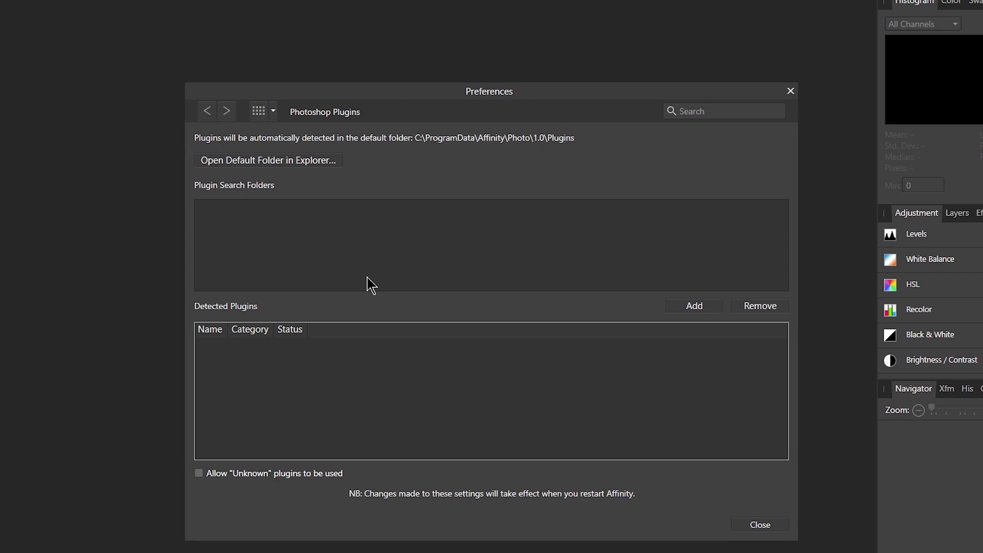
left_click(267, 113)
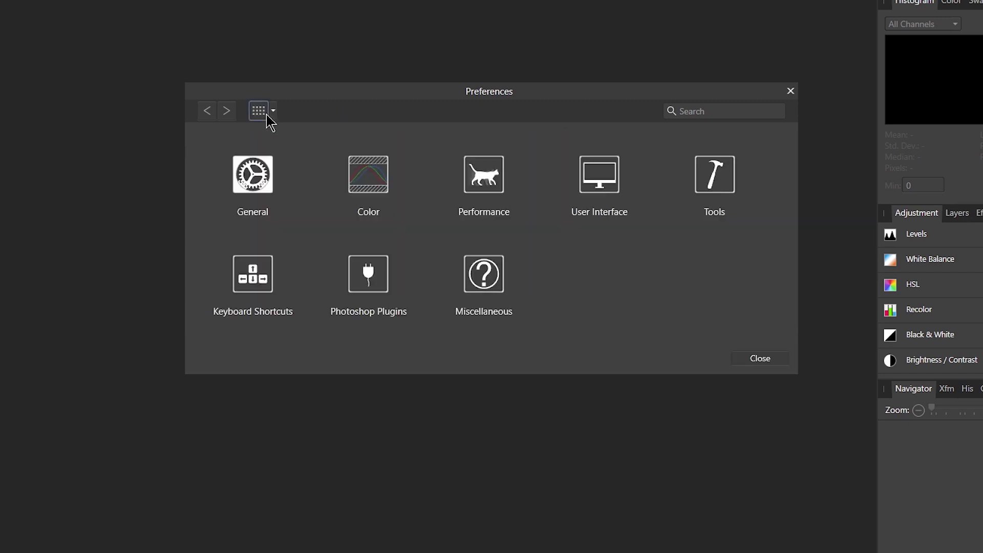
left_click(476, 280)
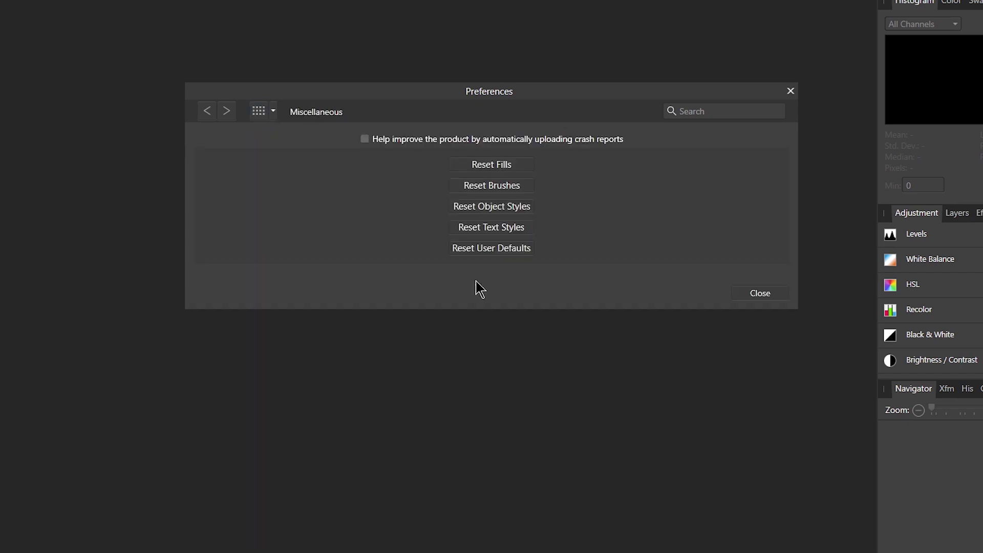
left_click(759, 292)
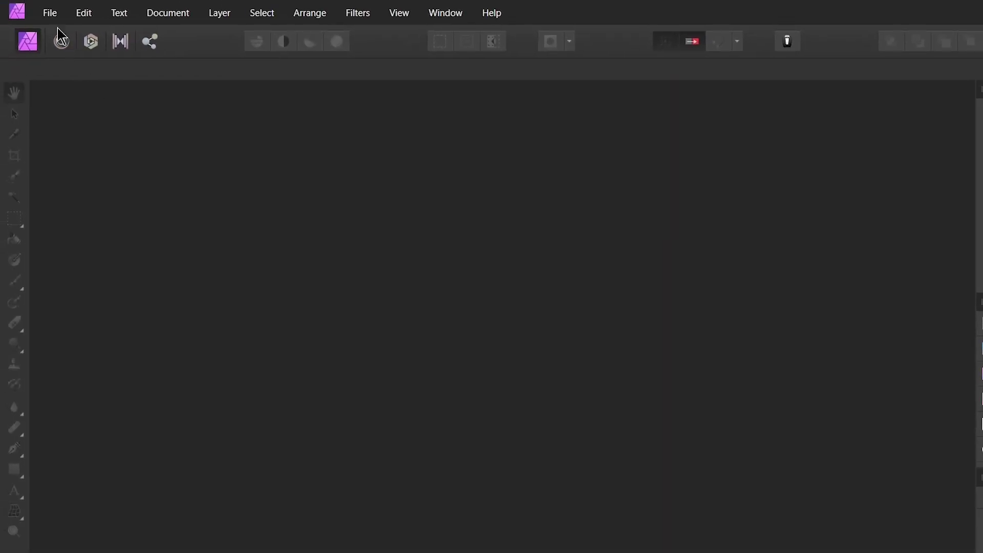
Create a new 1600 × 900 HD+ web document with the Adobe RGB (1998) profile.
left_click(51, 16)
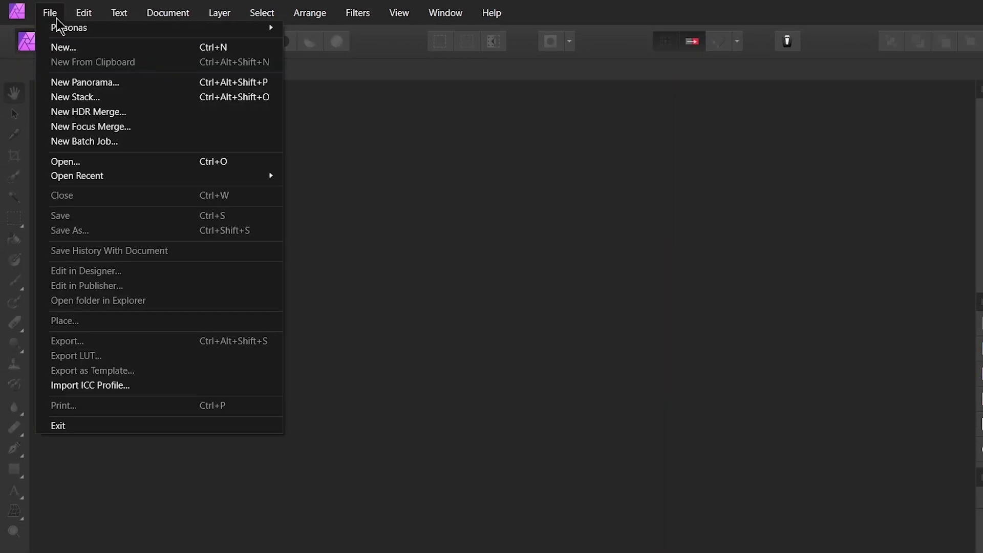
left_click(62, 47)
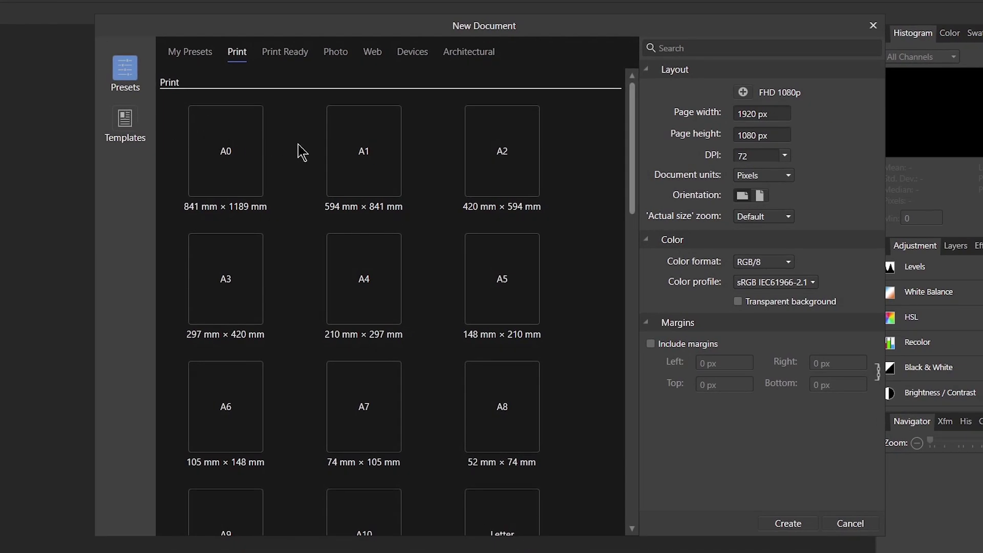
left_click(373, 54)
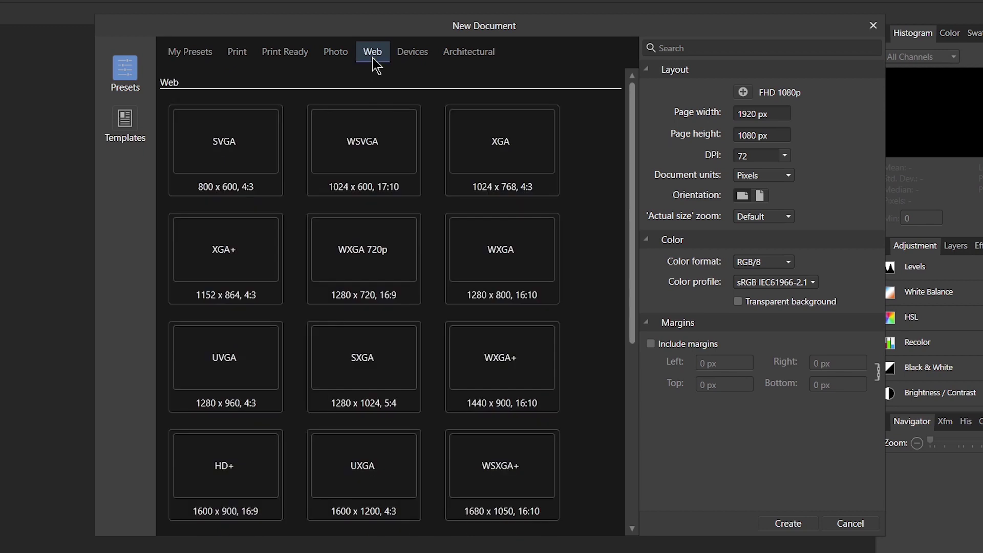
left_click(236, 461)
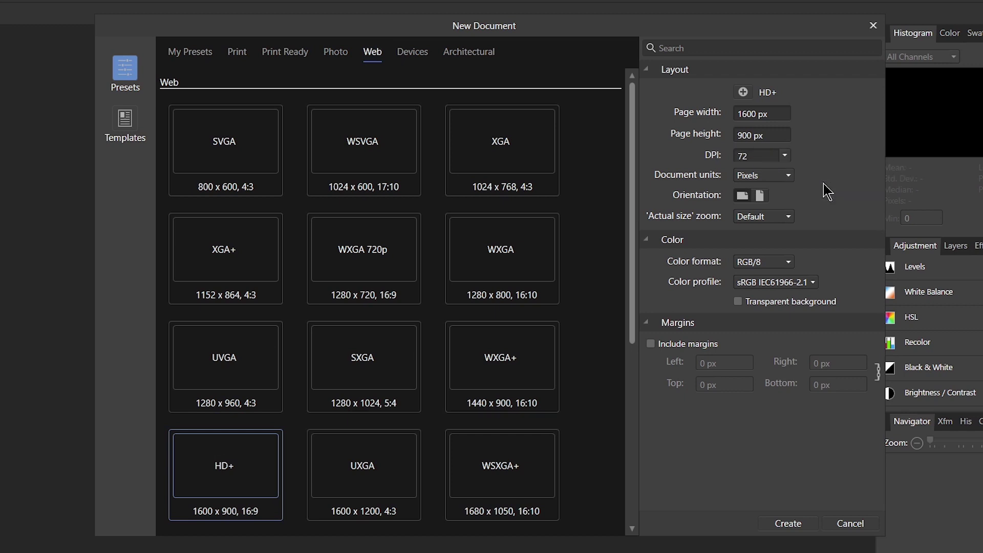
left_click(773, 283)
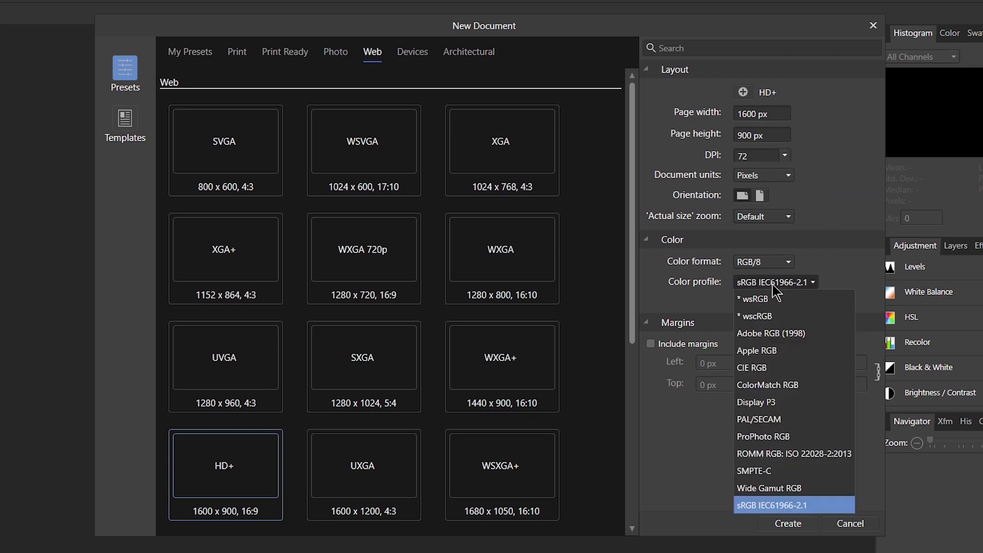
left_click(773, 334)
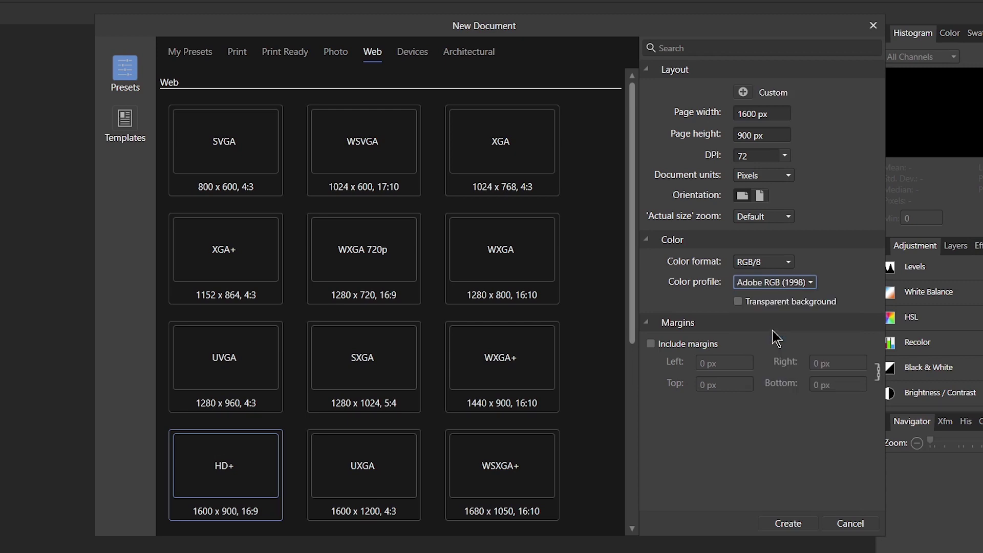
left_click(786, 523)
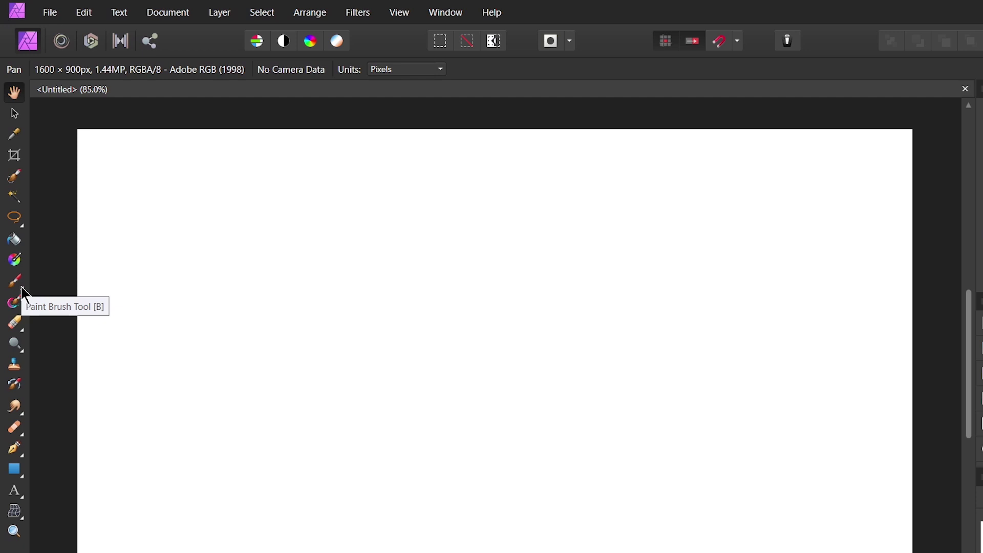
Select the Paint Brush tool and raise its width from 64 px to 216 px.
left_click(24, 295)
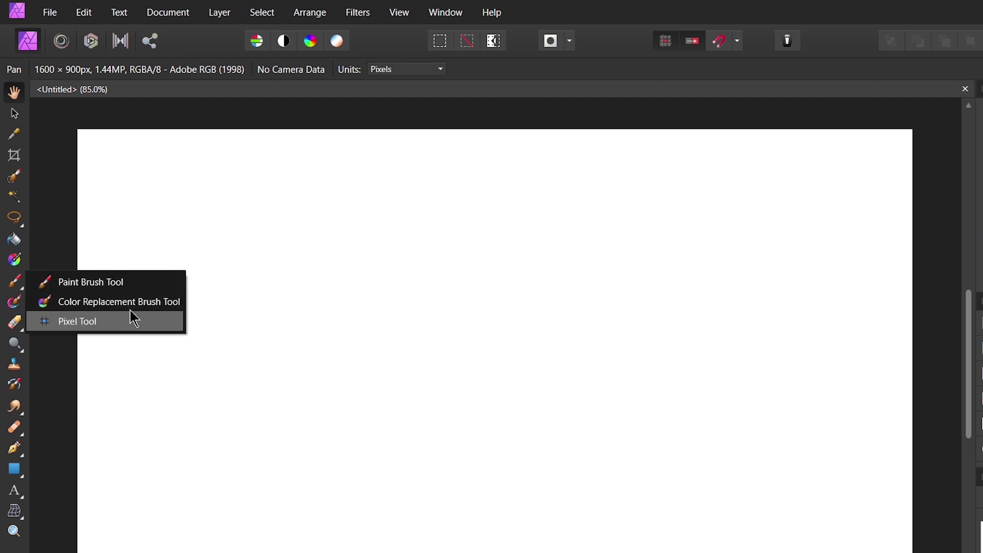
left_click(135, 283)
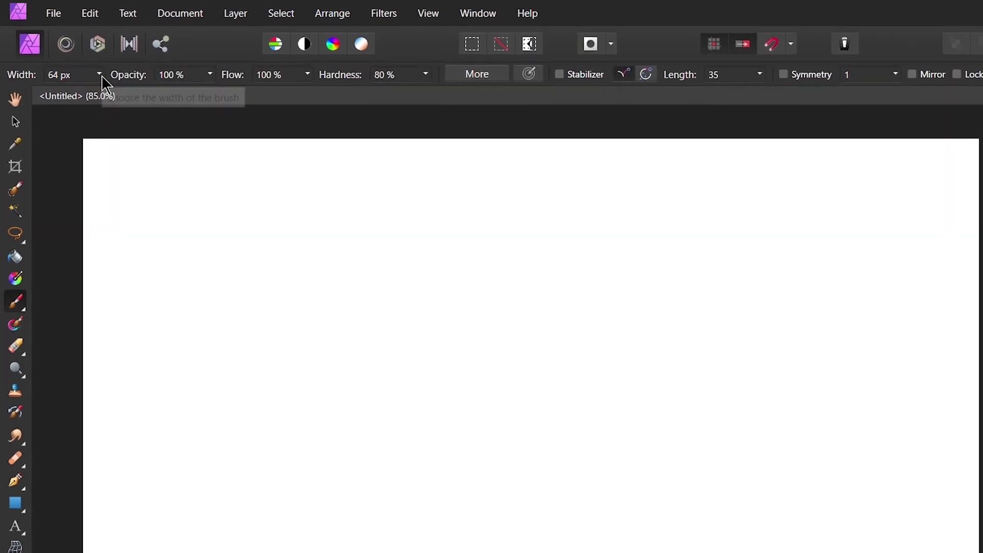
left_click(94, 70)
mouse_move(104, 92)
left_mouse_down()
mouse_move(135, 93)
mouse_move(122, 92)
left_mouse_up()
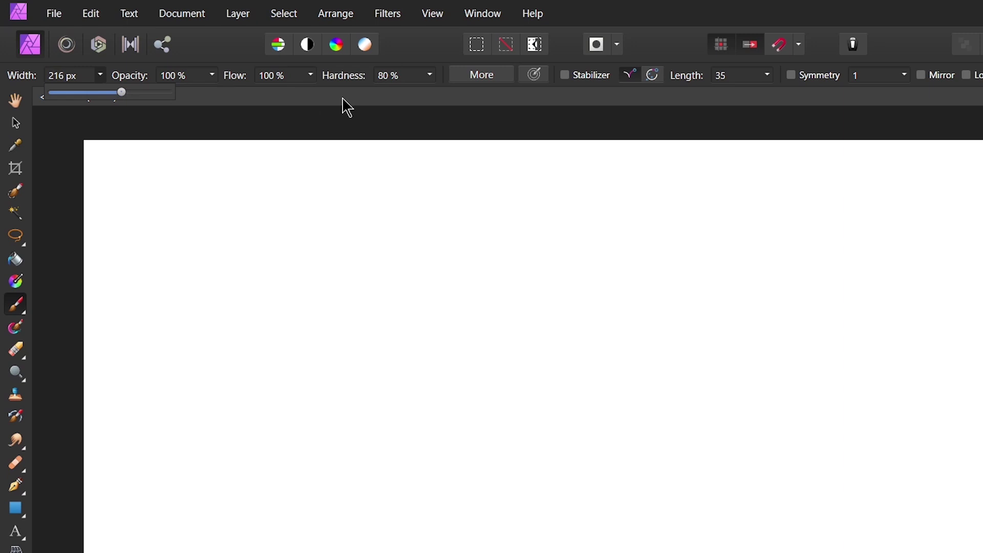
Set brush hardness to 1% and paint a soft curved stroke at upper left.
left_click(431, 76)
left_click_drag(430, 93, 343, 93)
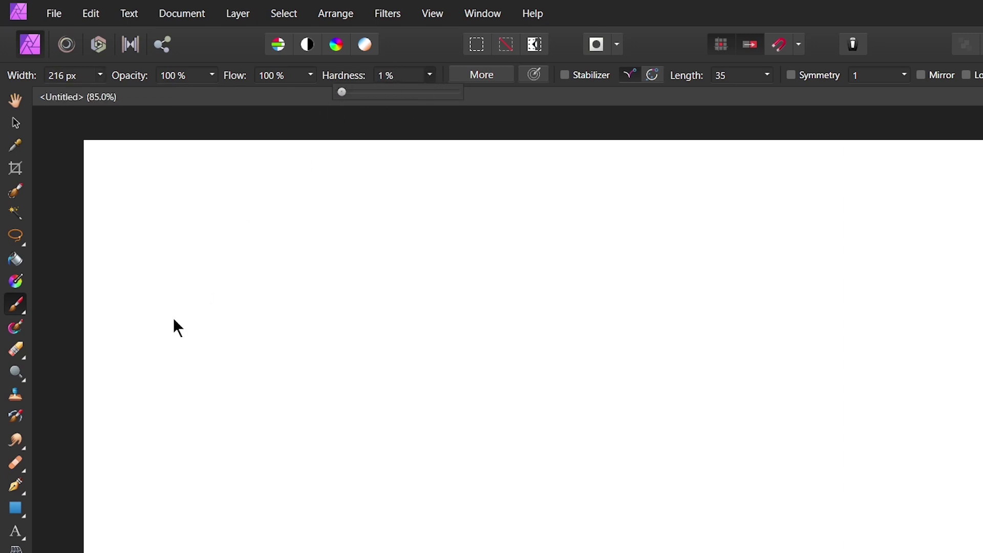
left_click_drag(130, 368, 348, 261)
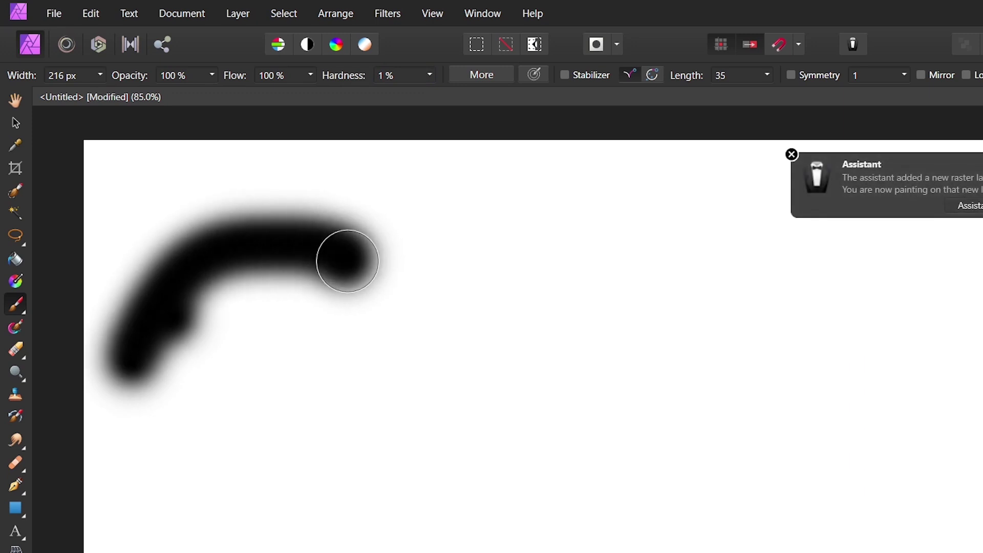
At 100% hardness, paint a hard-edged stroke and a round dab, then open the full brush settings.
left_click(430, 76)
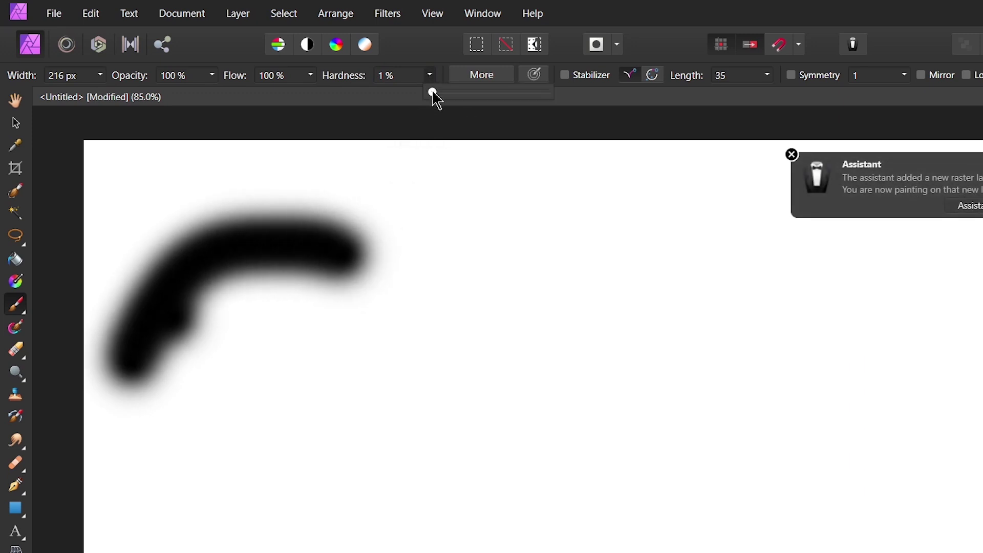
left_click_drag(431, 92, 546, 93)
left_click_drag(217, 410, 445, 361)
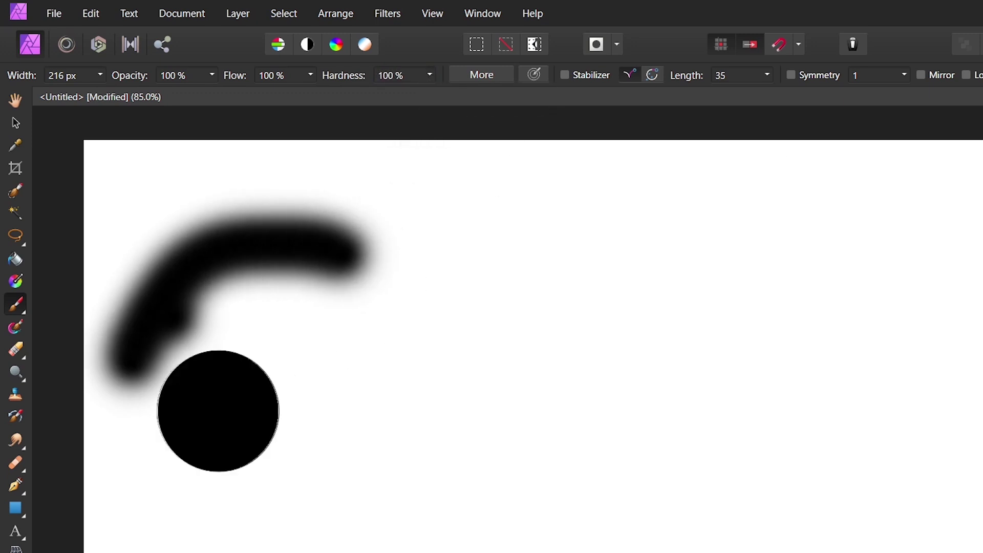
left_click(654, 484)
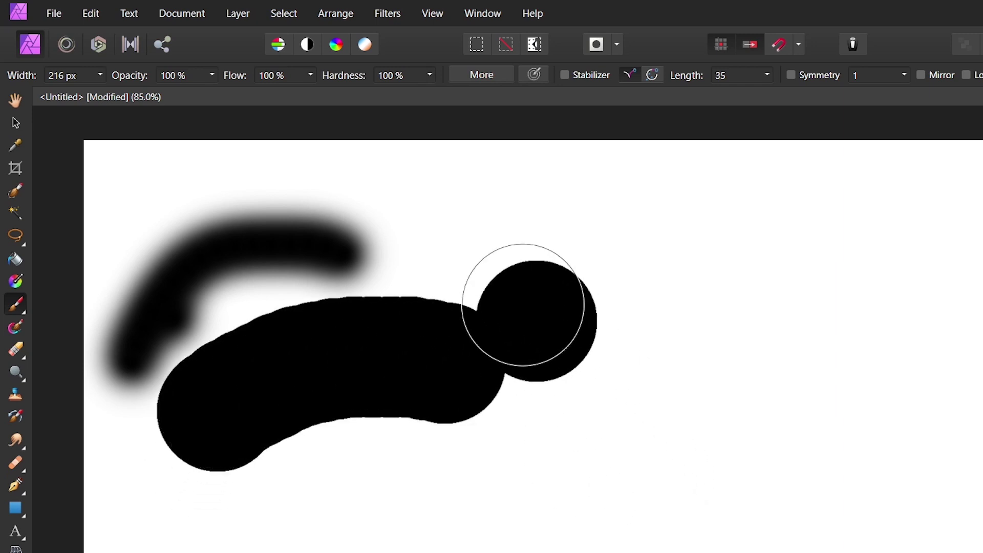
left_click(490, 77)
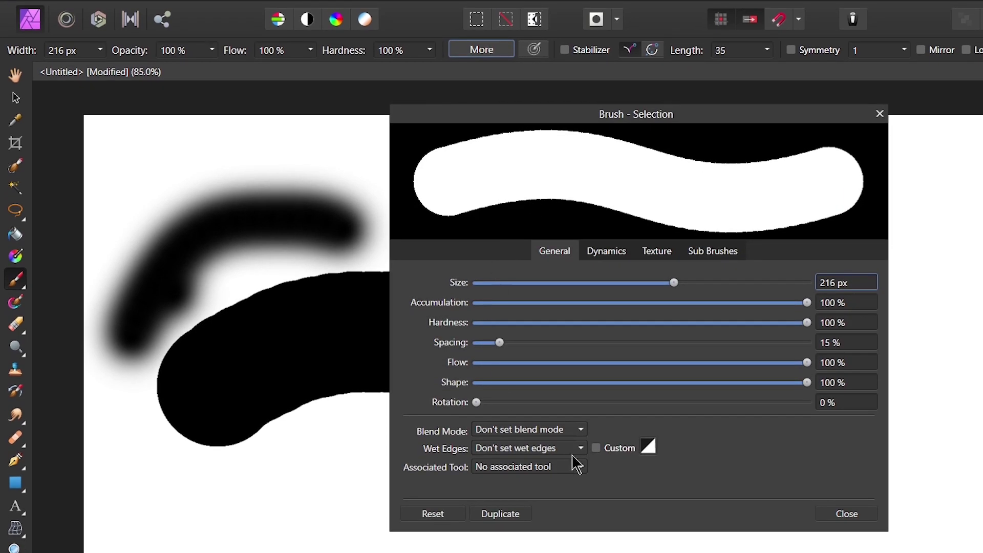
Review the brush's Dynamics, Texture and Sub Brushes pages, then close the brush dialog.
left_click(607, 251)
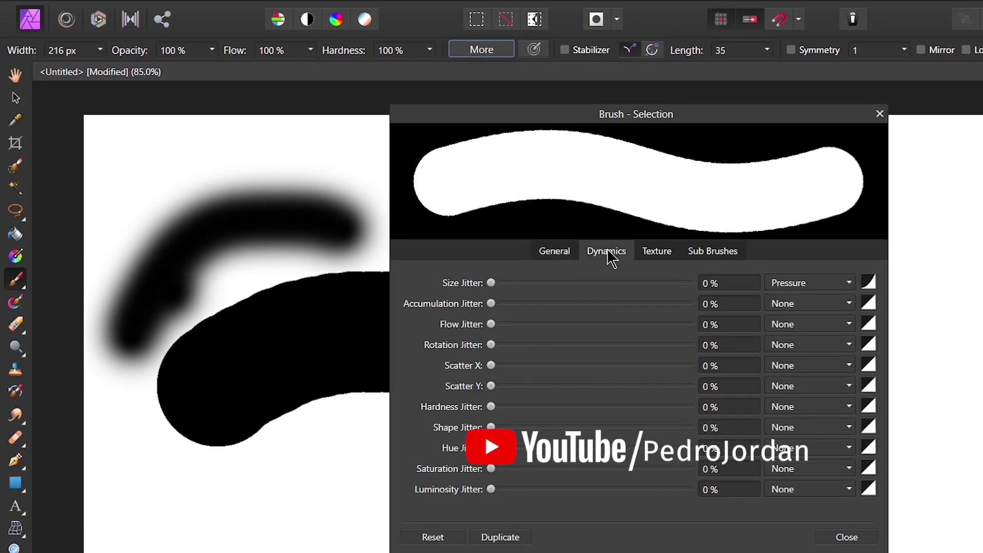
left_click(656, 256)
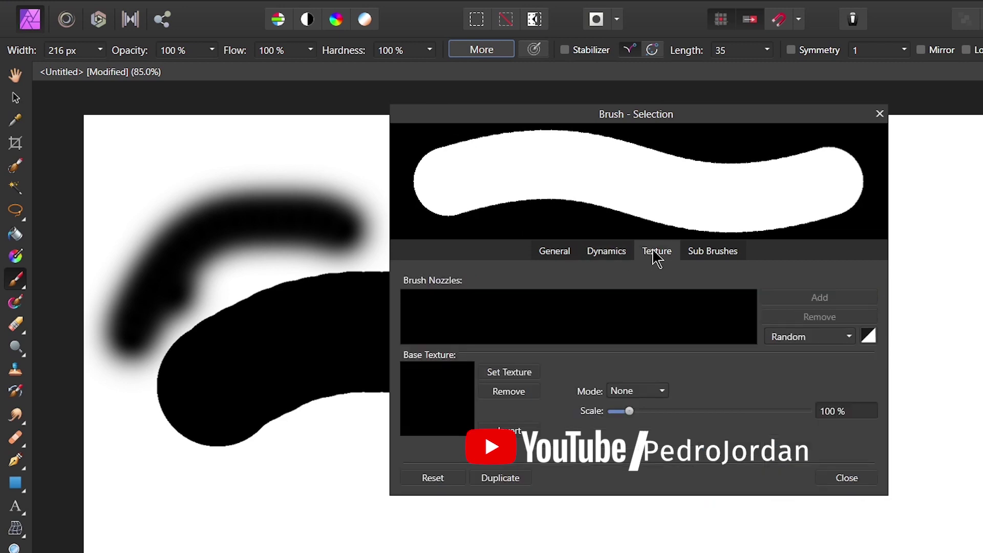
left_click(709, 256)
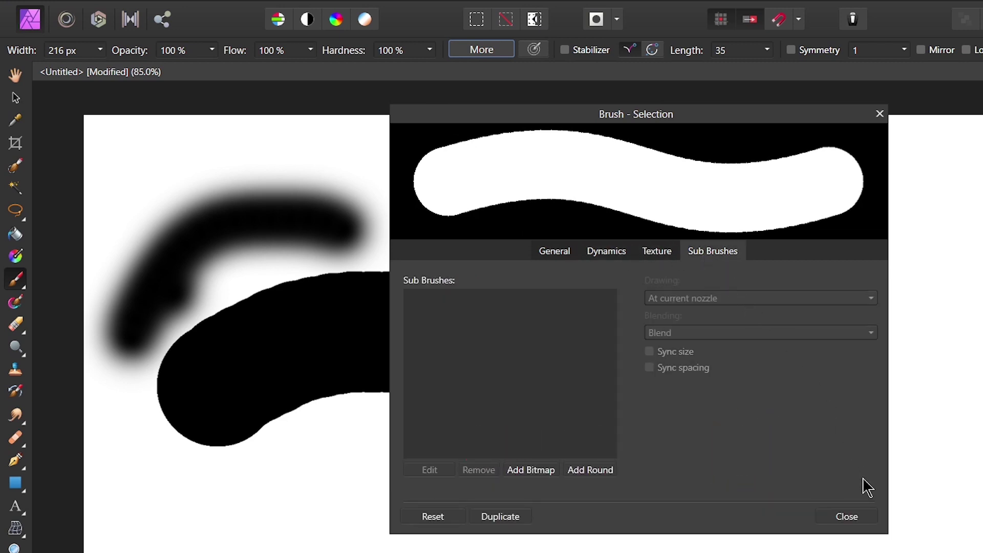
left_click(865, 518)
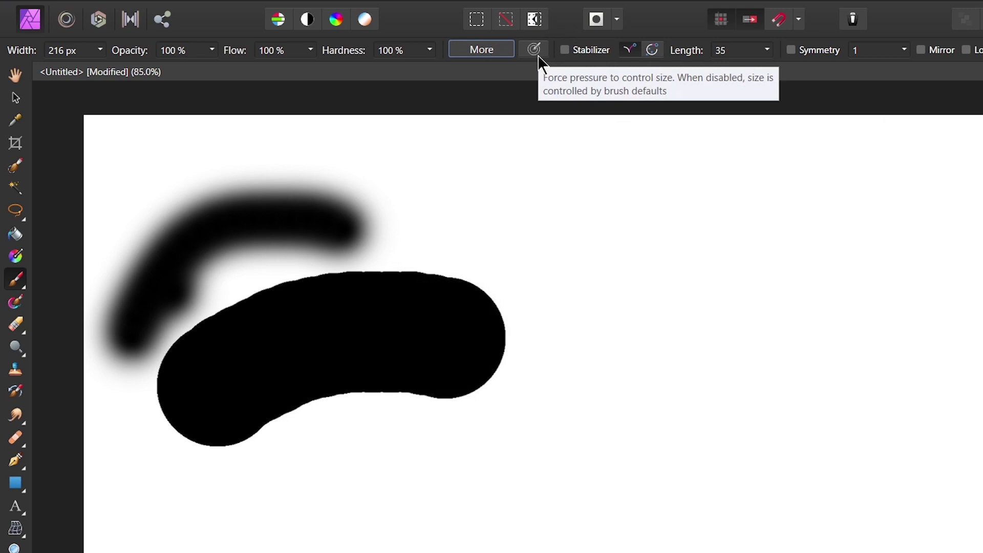
Turn on the Rope stabilizer, shrink the brush to 26 px, and draw a long loop.
left_click(565, 49)
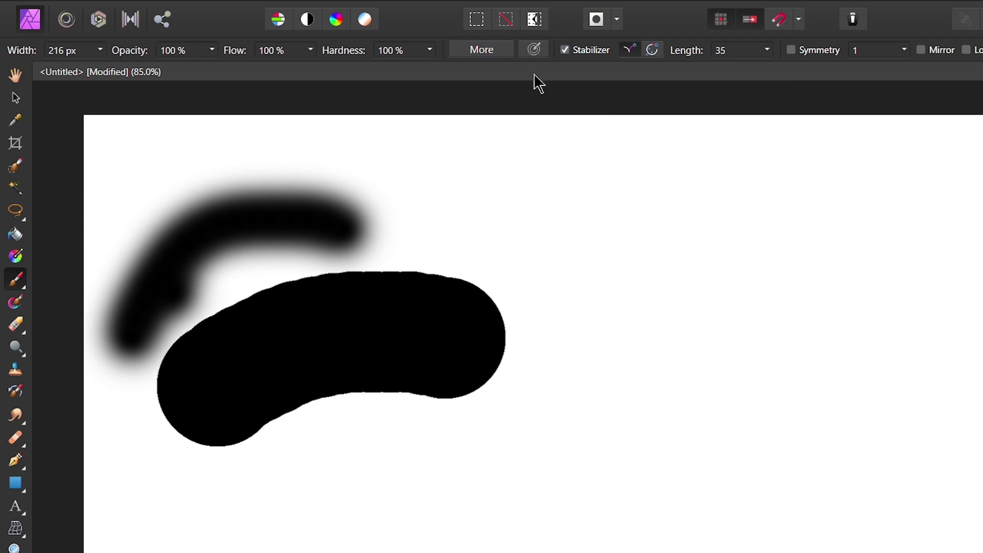
left_click(101, 53)
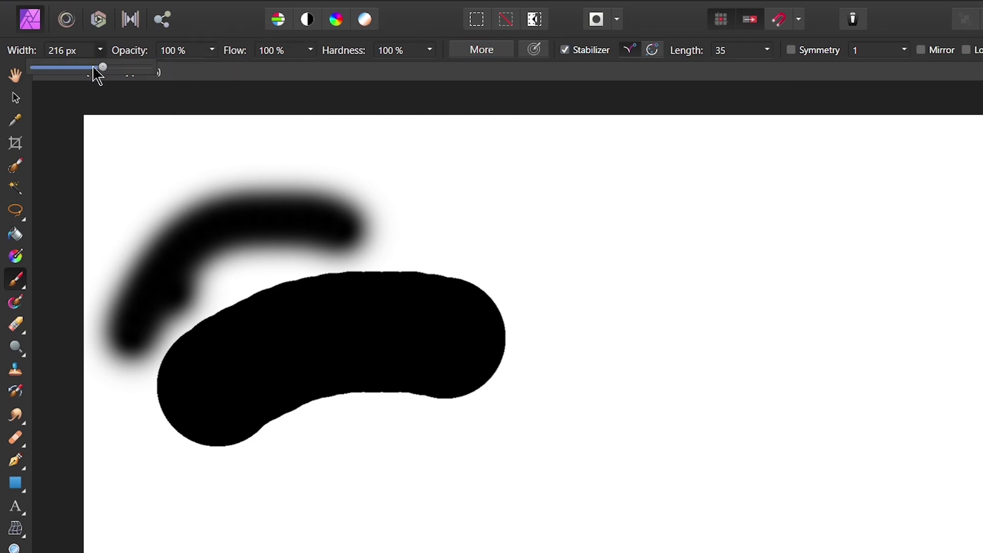
left_click_drag(97, 70, 57, 70)
mouse_move(393, 183)
left_mouse_down()
mouse_move(870, 372)
mouse_move(911, 314)
mouse_move(860, 201)
mouse_move(724, 220)
mouse_move(684, 454)
mouse_move(776, 522)
left_mouse_up()
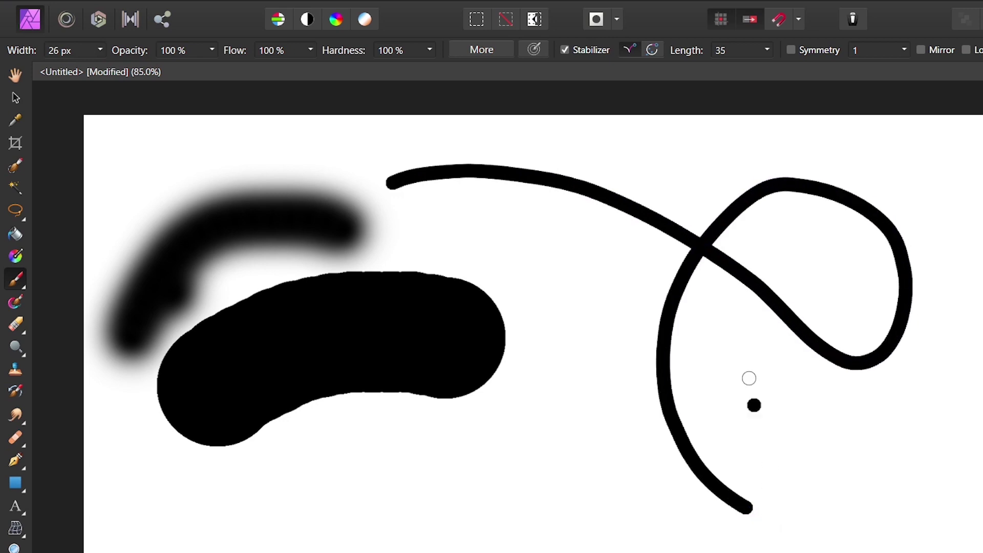
Draw a hooked stroke in Window stabilizer mode, then a short hooked stroke in Rope mode.
left_click(652, 50)
mouse_move(522, 234)
left_mouse_down()
mouse_move(610, 344)
mouse_move(634, 296)
mouse_move(637, 387)
left_mouse_up()
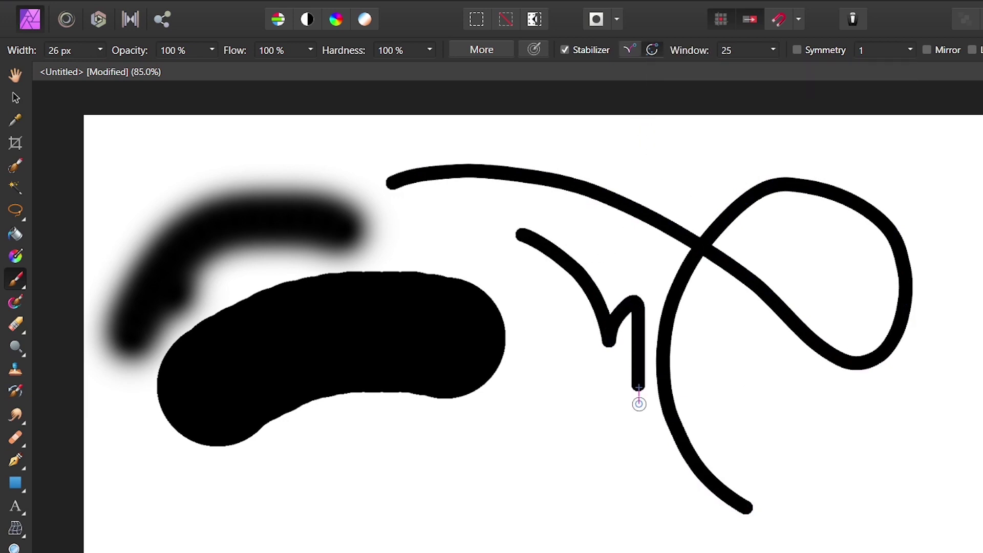
left_click(629, 50)
left_click(597, 253)
left_click_drag(522, 397, 562, 467)
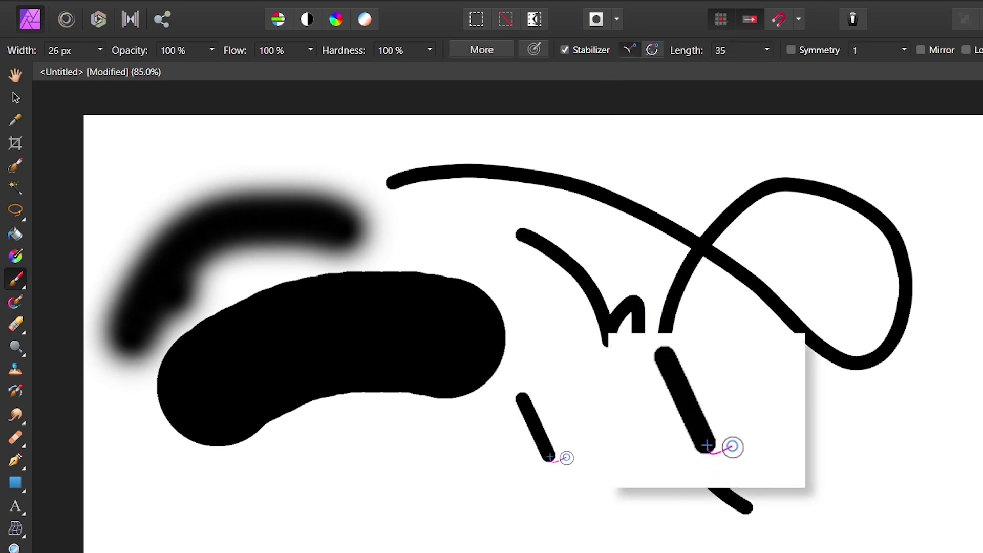
mouse_move(563, 467)
left_mouse_down()
mouse_move(580, 459)
mouse_move(589, 439)
mouse_move(616, 476)
left_mouse_up()
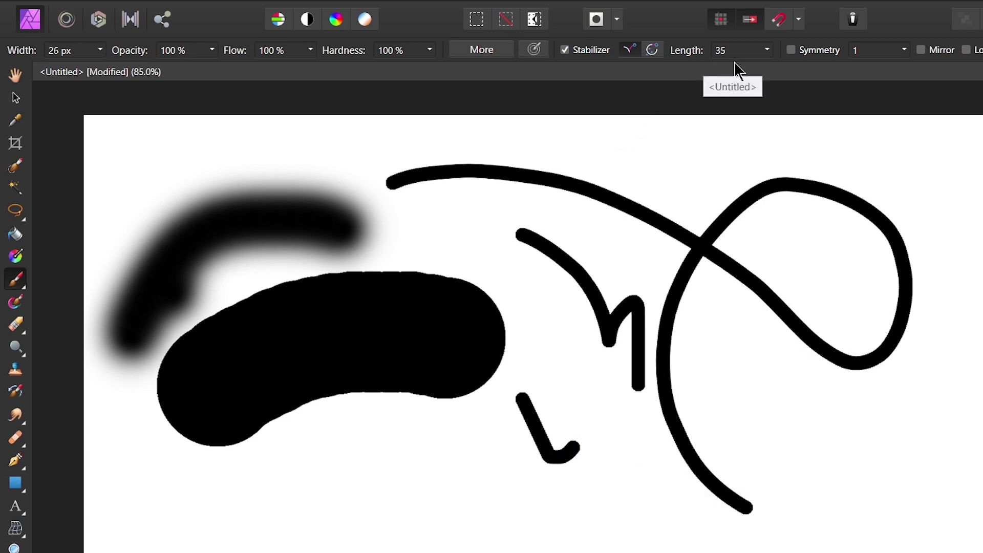
Paint a large loop with mirror Symmetry enabled, then disable Symmetry.
left_click(792, 50)
mouse_move(478, 247)
left_mouse_down()
mouse_move(780, 400)
mouse_move(567, 209)
mouse_move(627, 351)
left_mouse_up()
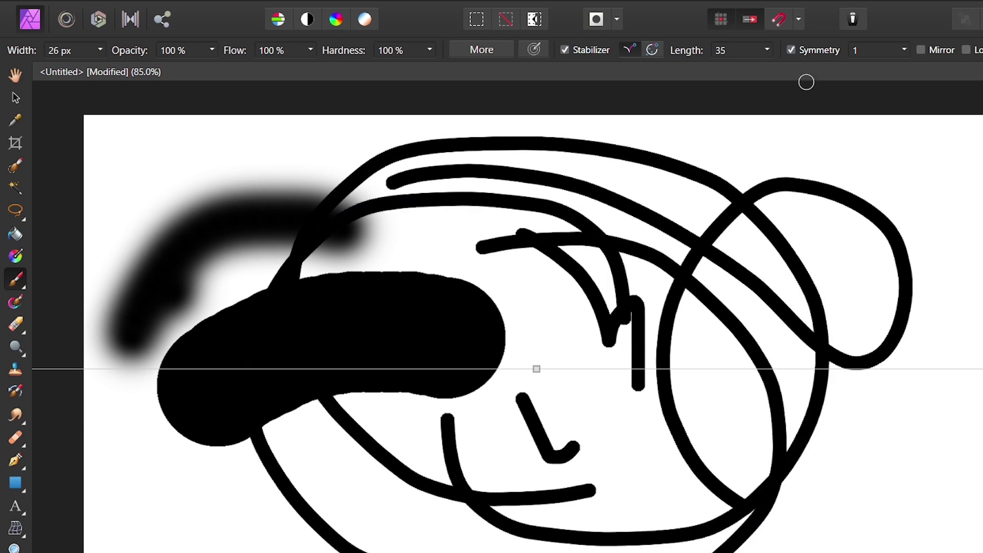
left_click(791, 50)
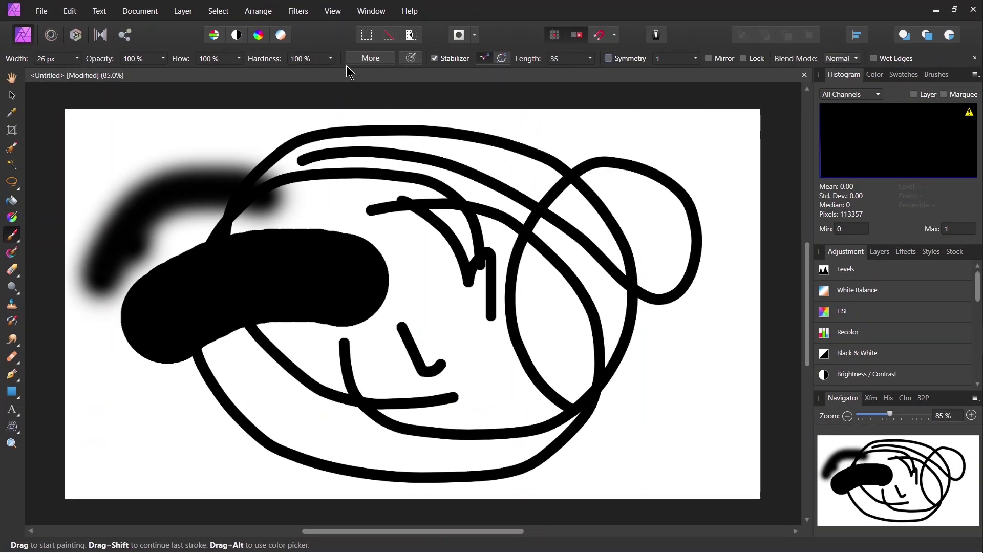
Select the whole canvas, delete all painted strokes, and deselect.
left_click(363, 44)
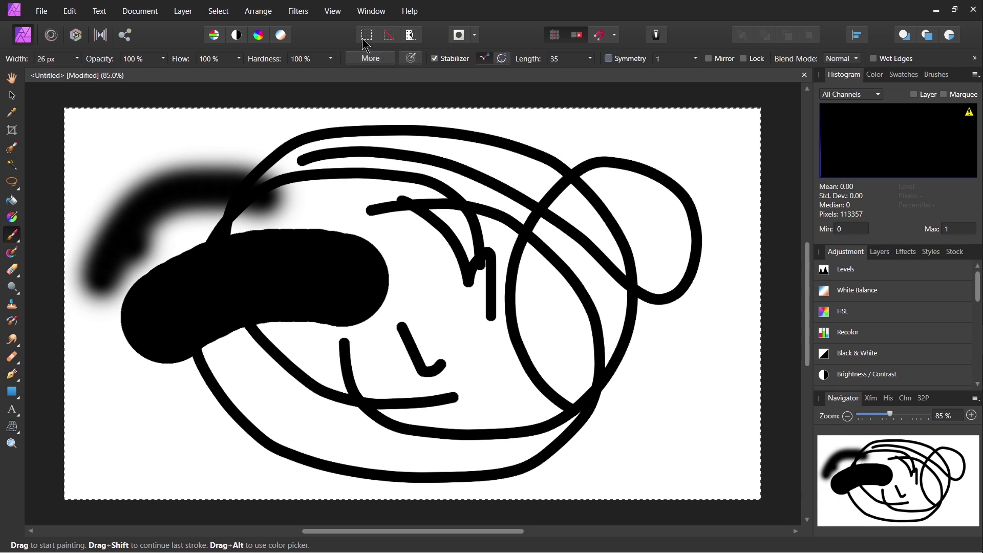
key("Delete")
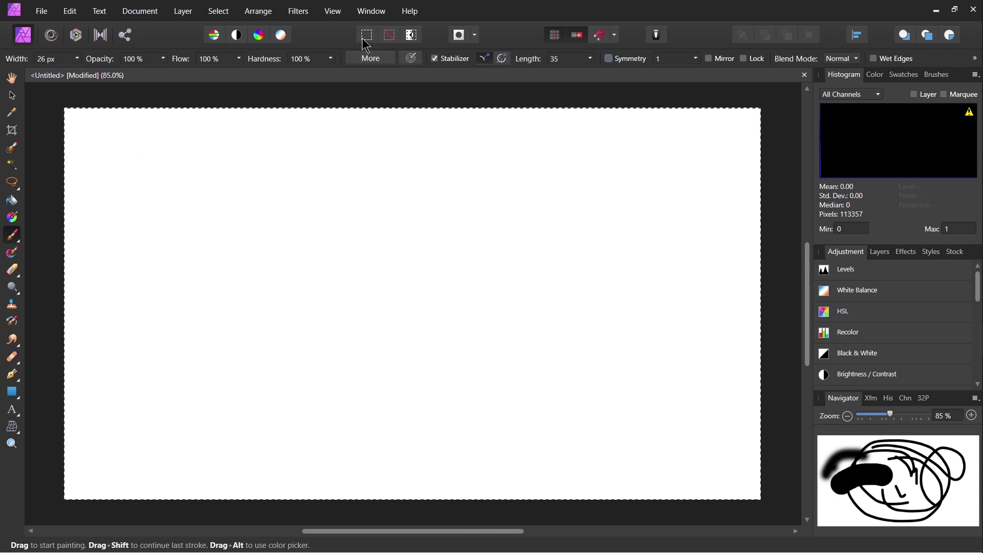
left_click(390, 44)
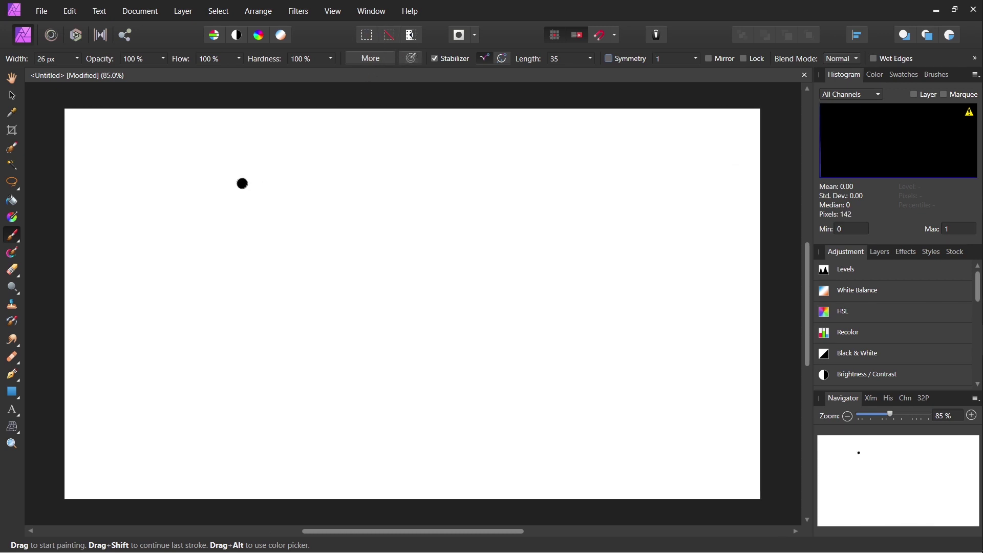